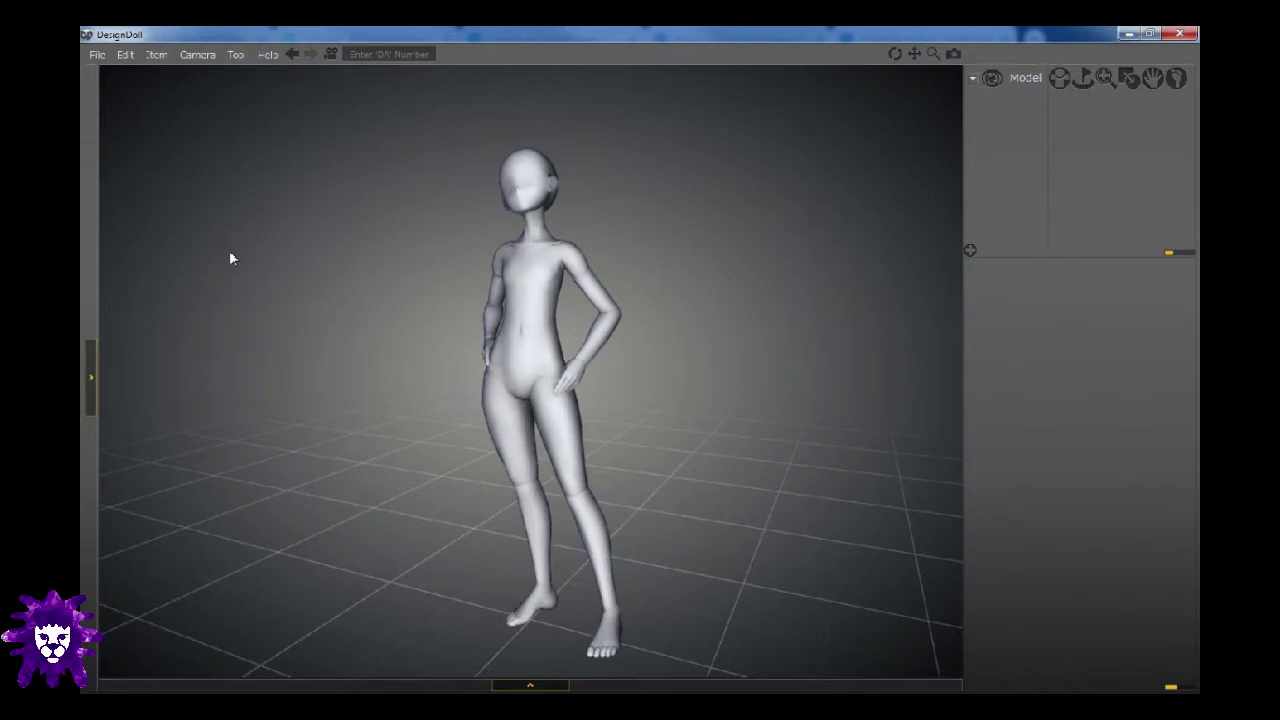
Add a new Box object named 'tree' to the scene
click(157, 55)
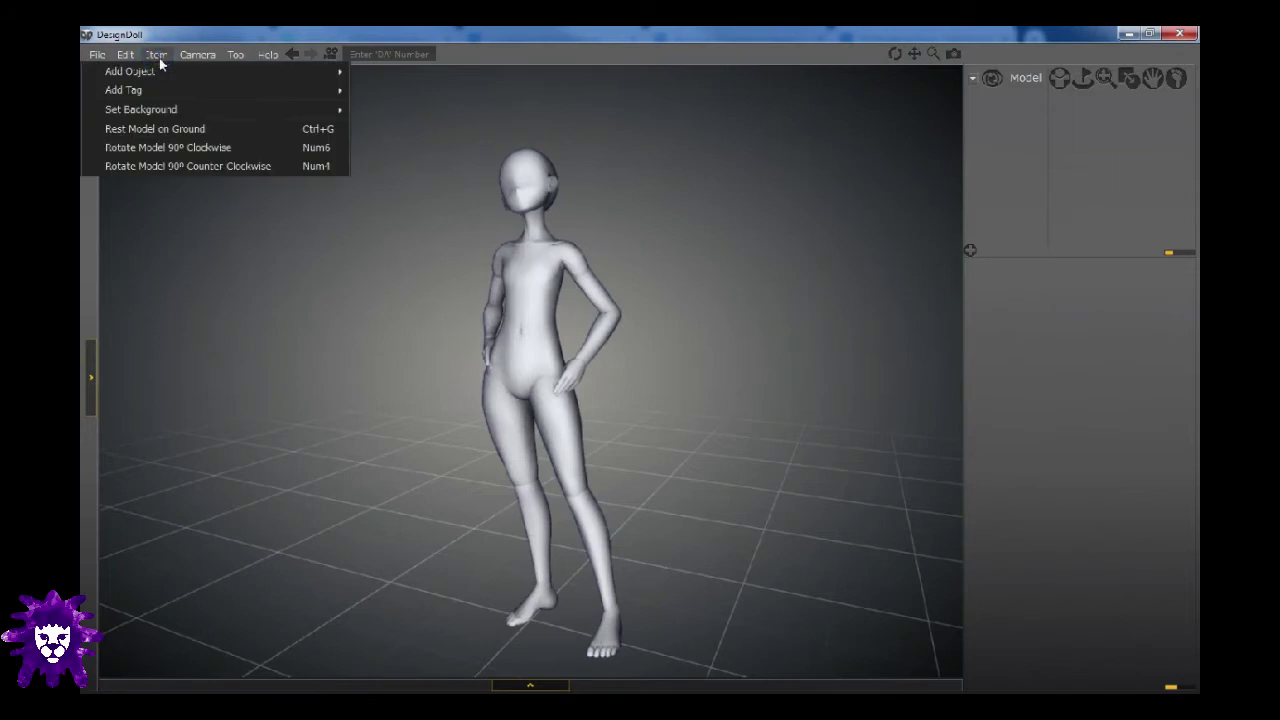
mouse_move(160, 70)
click(383, 89)
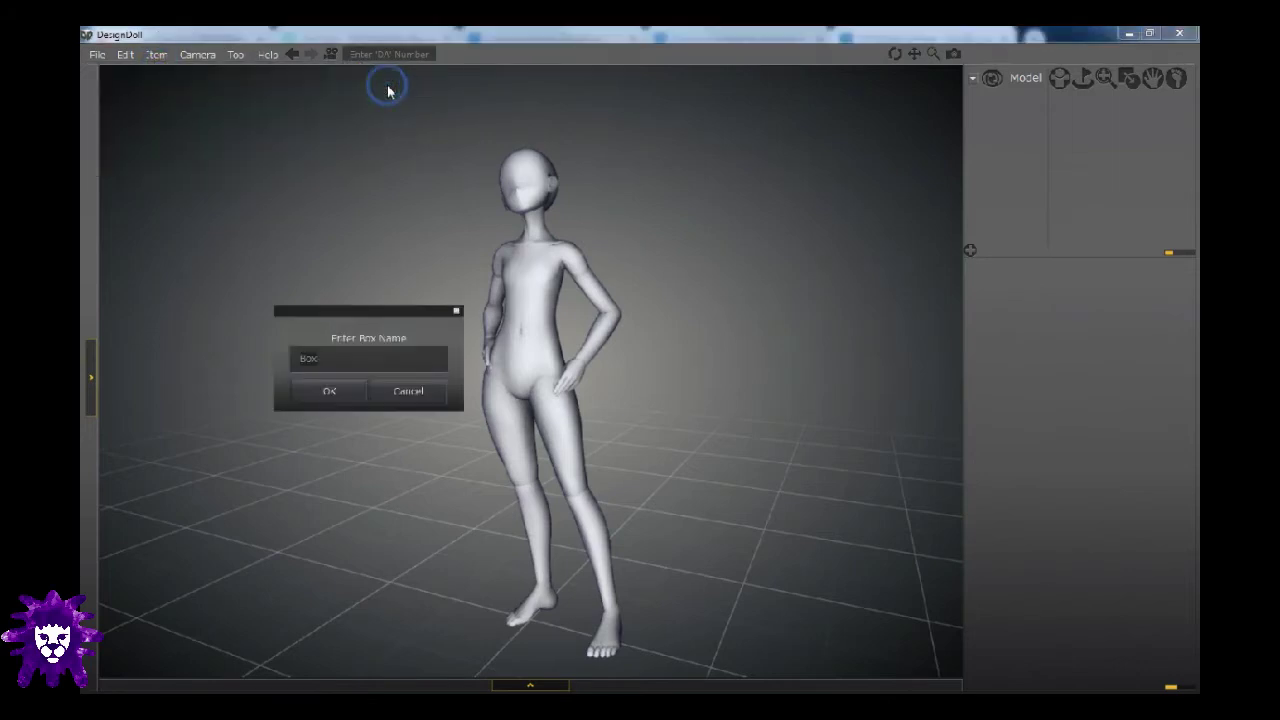
text(tree)
click(320, 393)
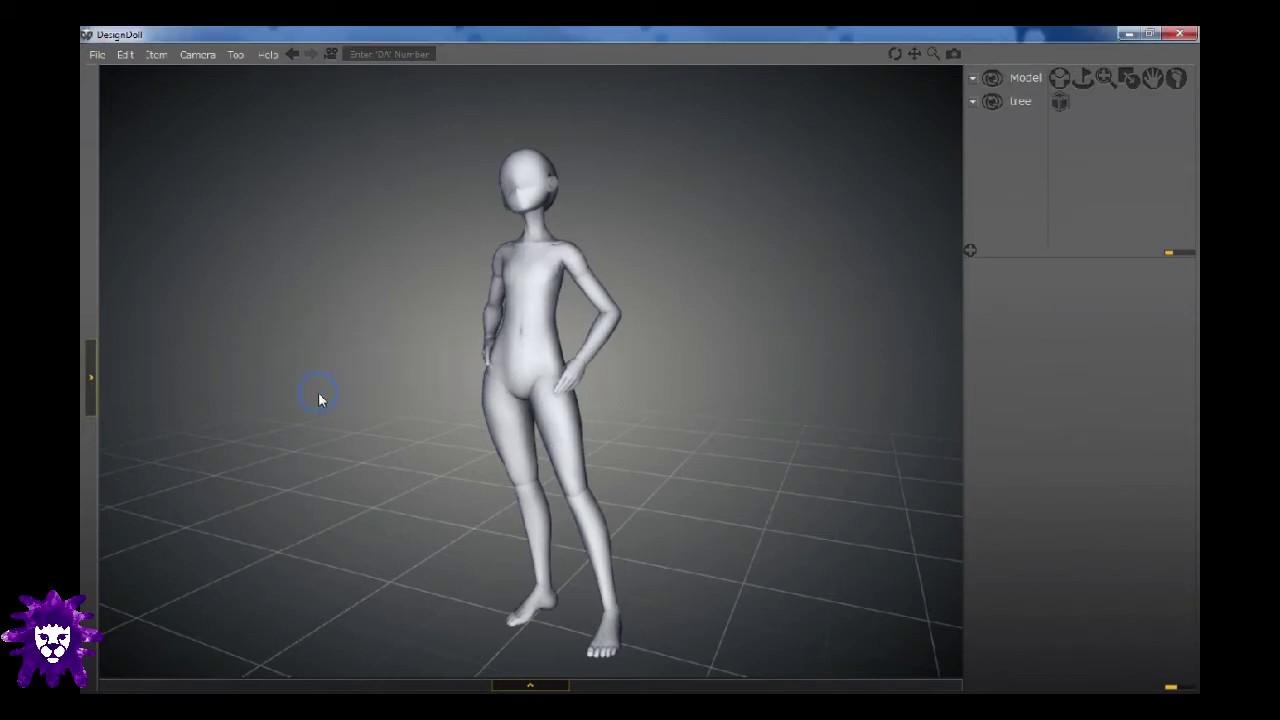
Attach an ImportTag to the tree object and show the tag's settings
click(1062, 104)
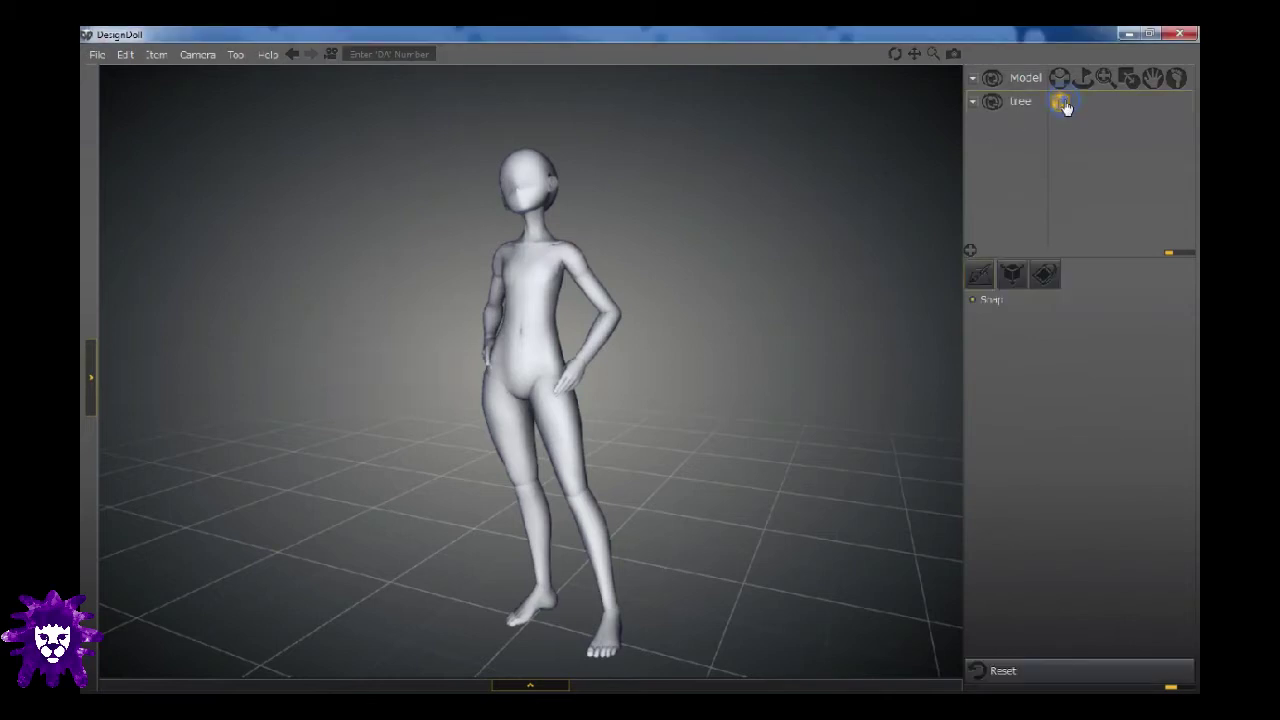
right_click(1063, 105)
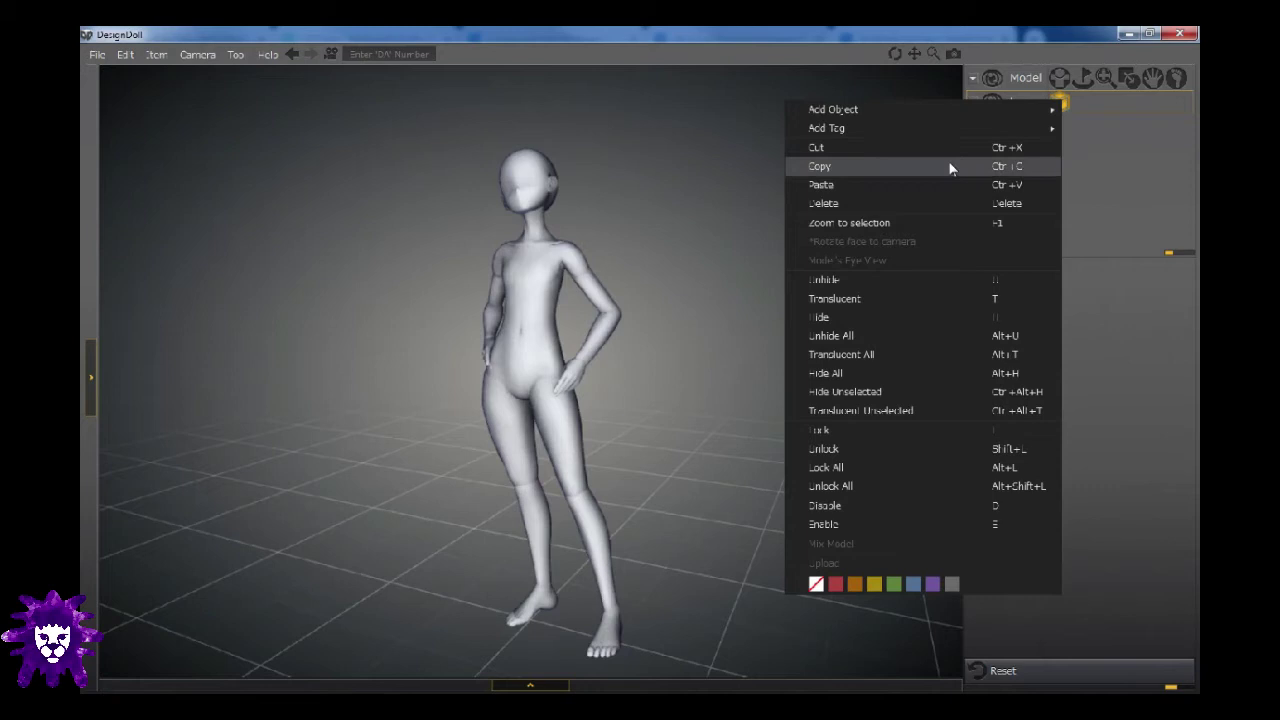
mouse_move(946, 130)
click(744, 239)
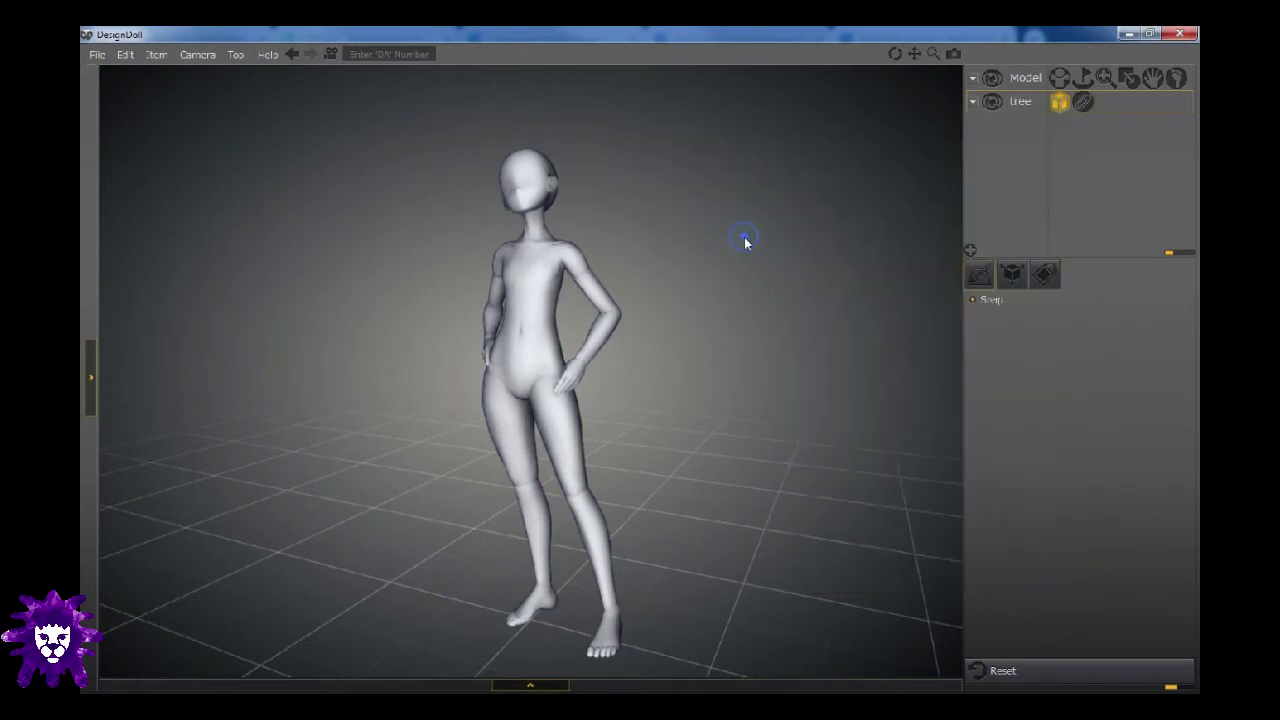
click(1083, 102)
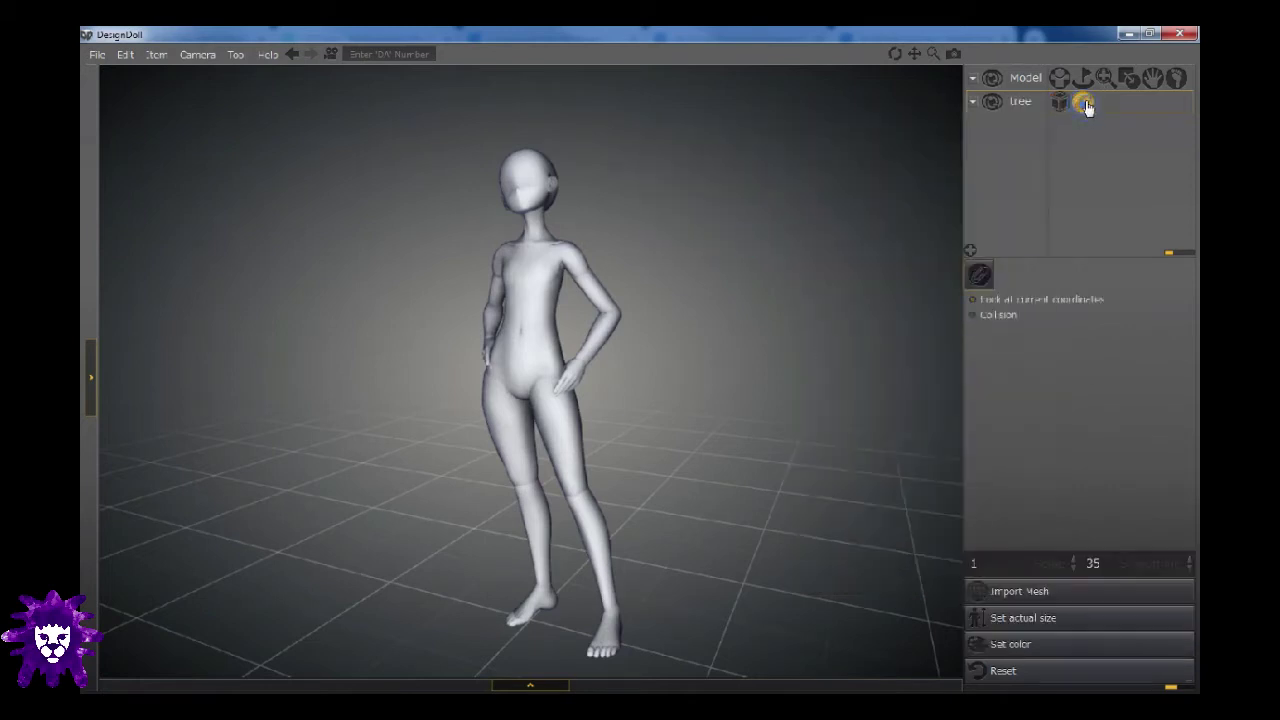
Import the first tree_manco OBJ file into tree, applying the Z Axis height, and view it
click(1045, 592)
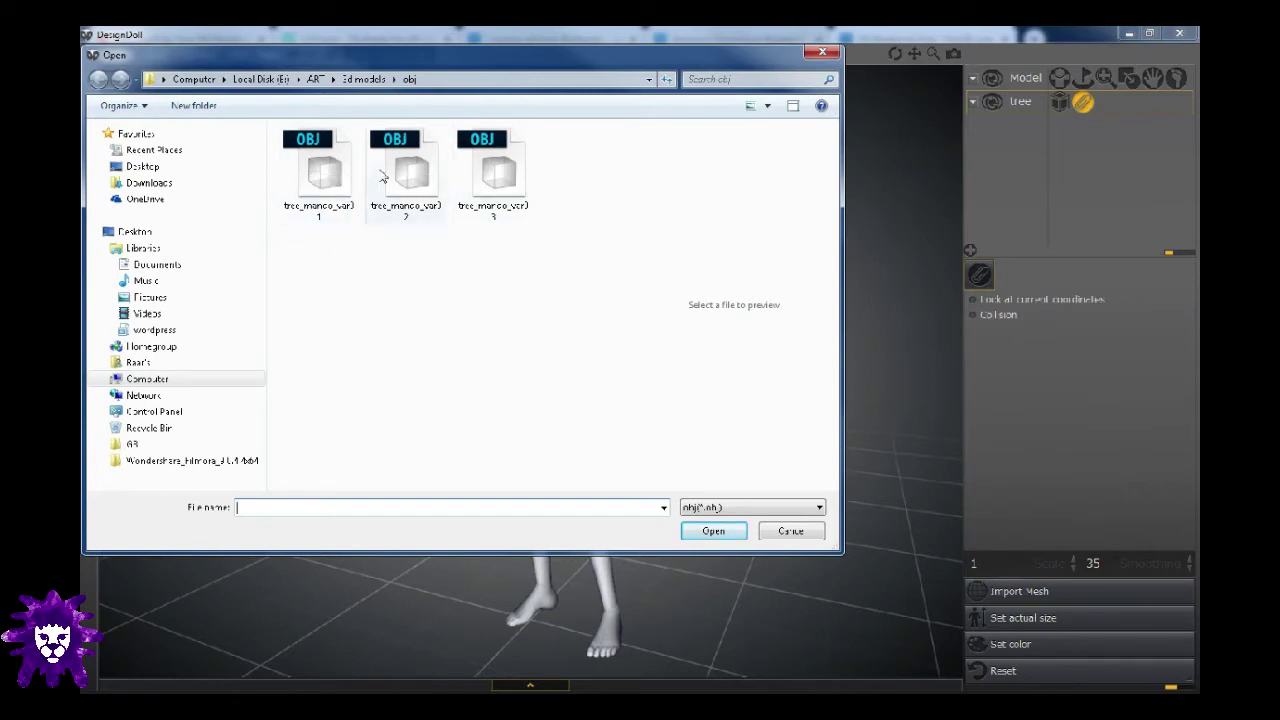
click(318, 172)
click(713, 531)
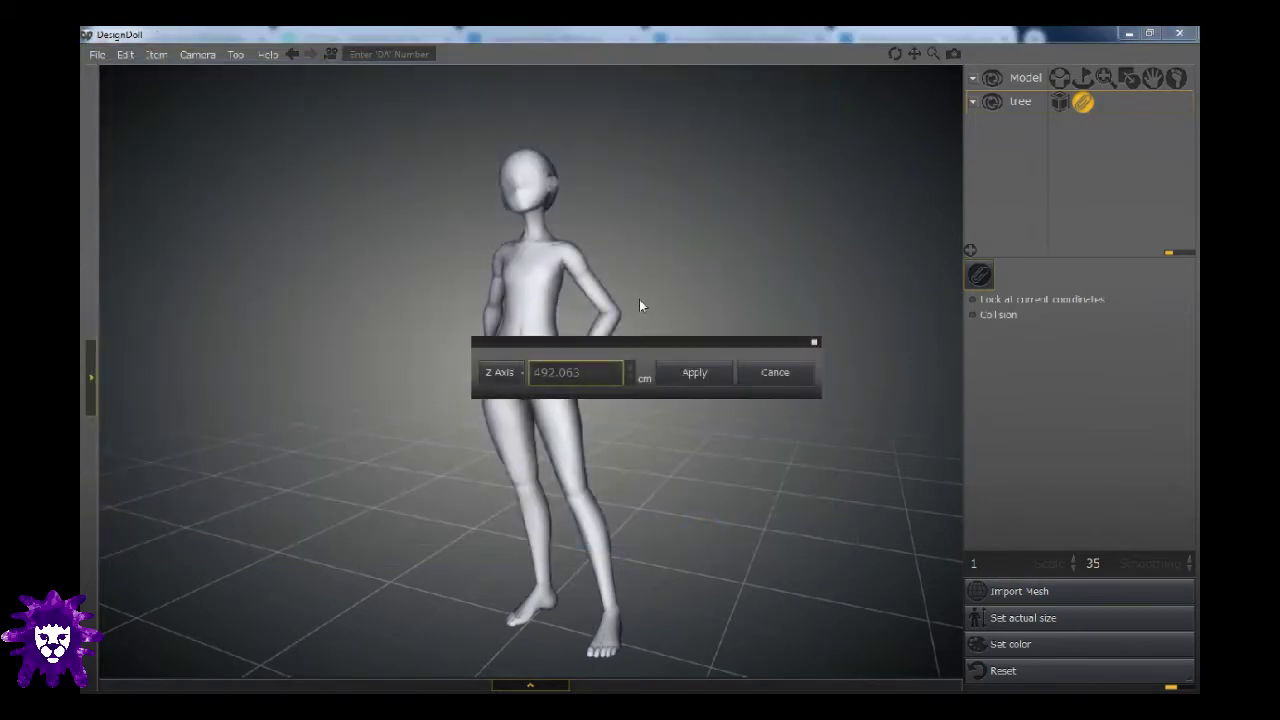
click(696, 372)
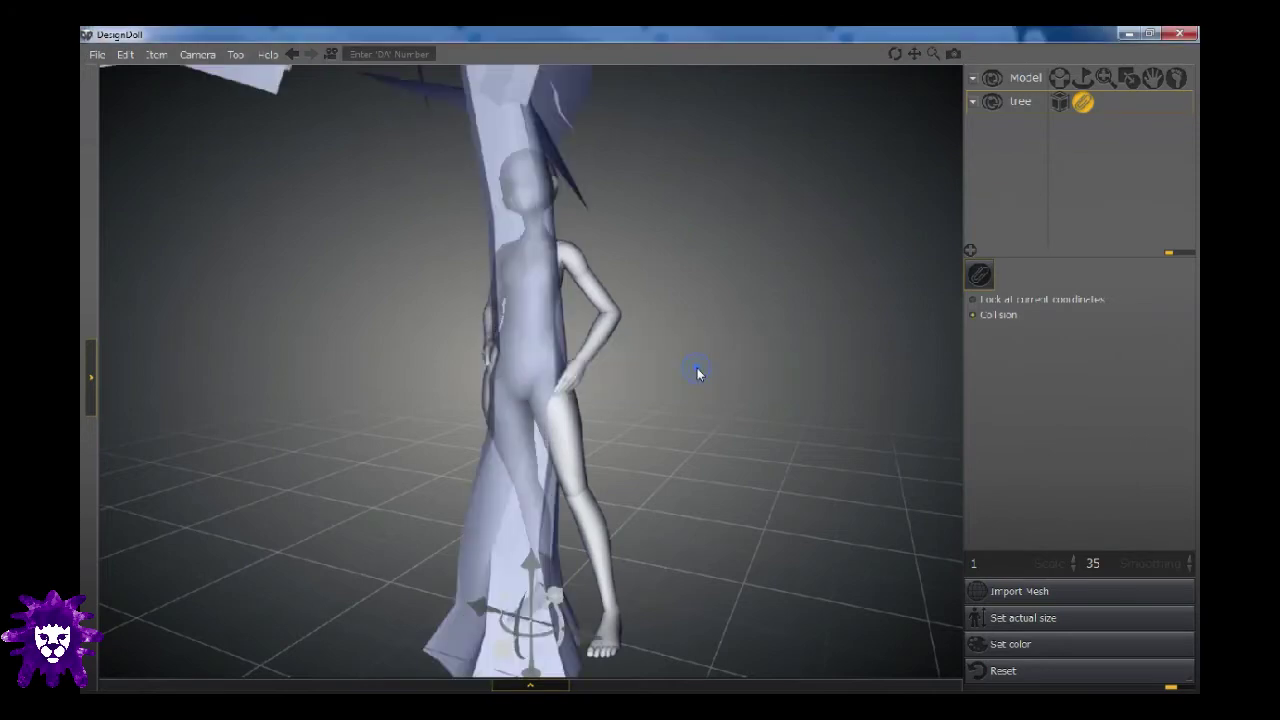
scroll(698, 368, down, 5)
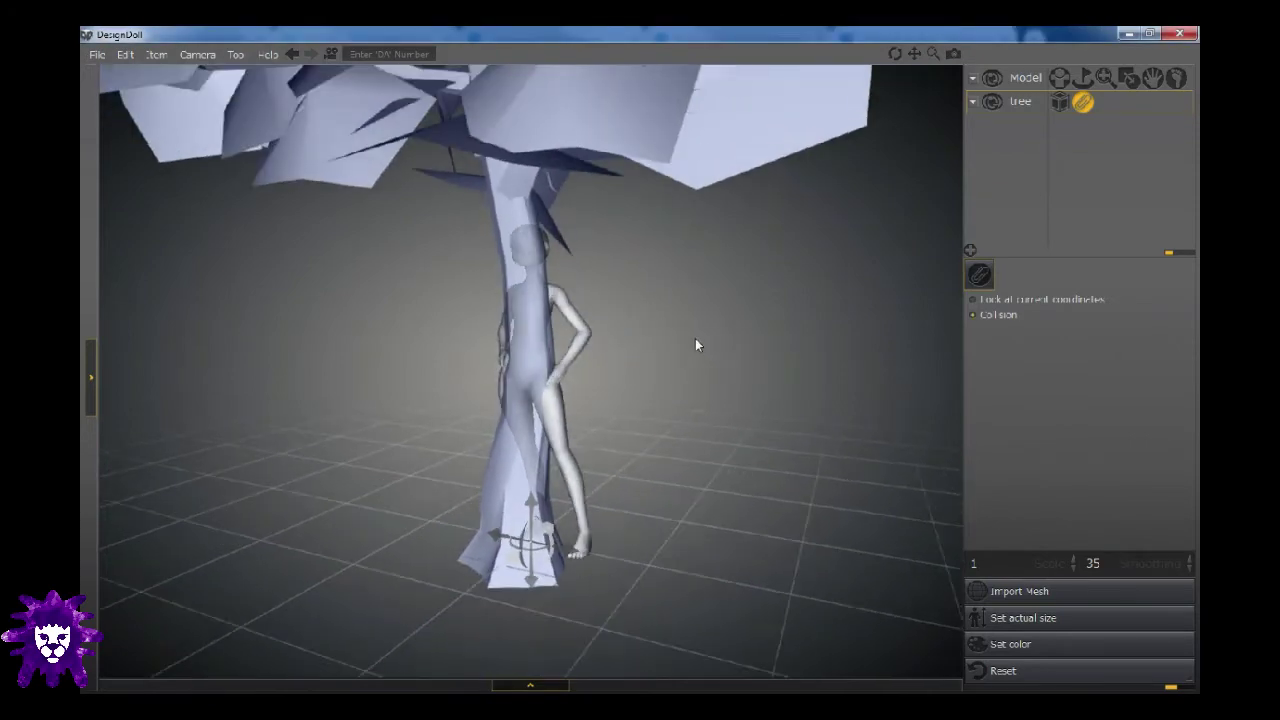
scroll(693, 341, down, 5)
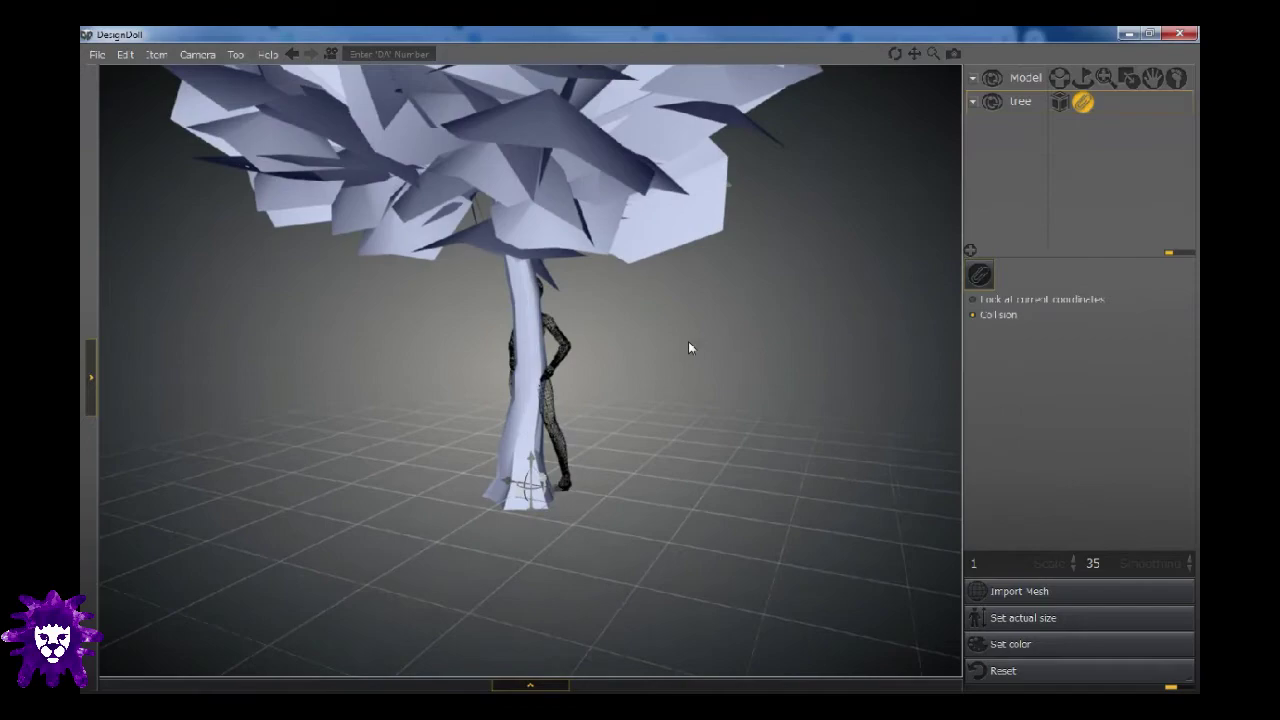
right_drag(456, 410, 410, 384)
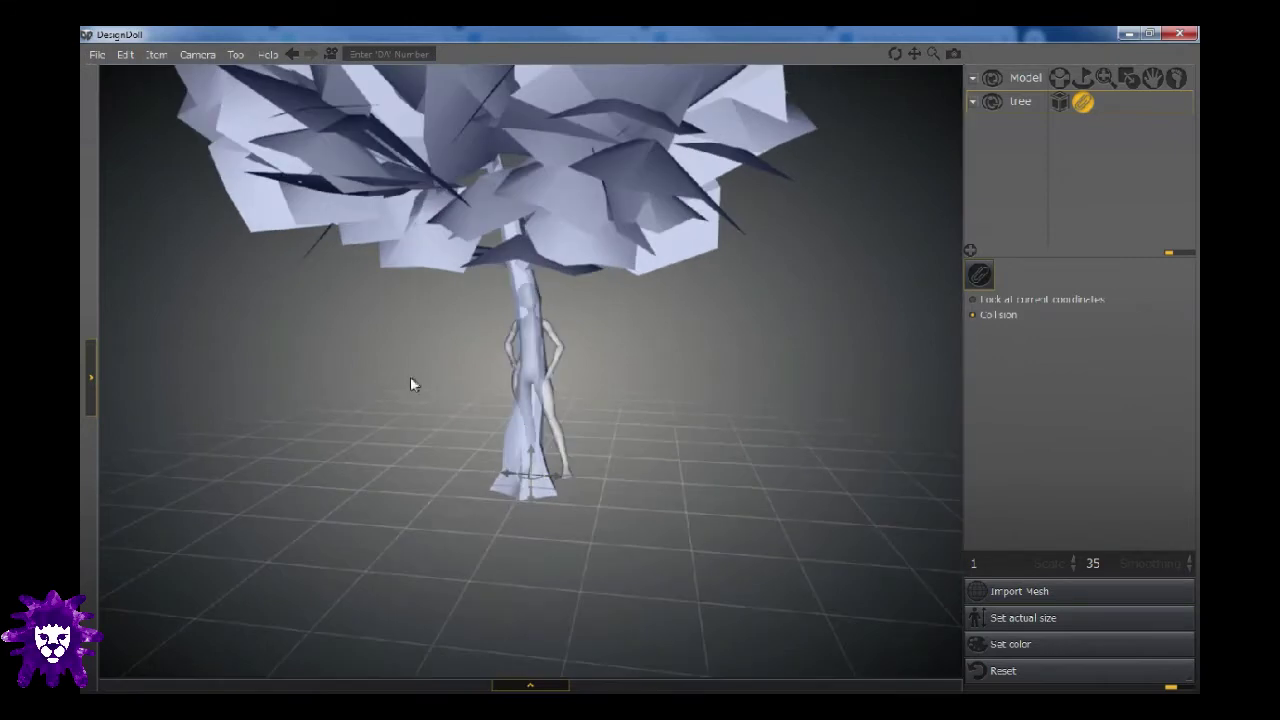
Add a PositionTag to the tree object to show its position handles
right_click(1081, 105)
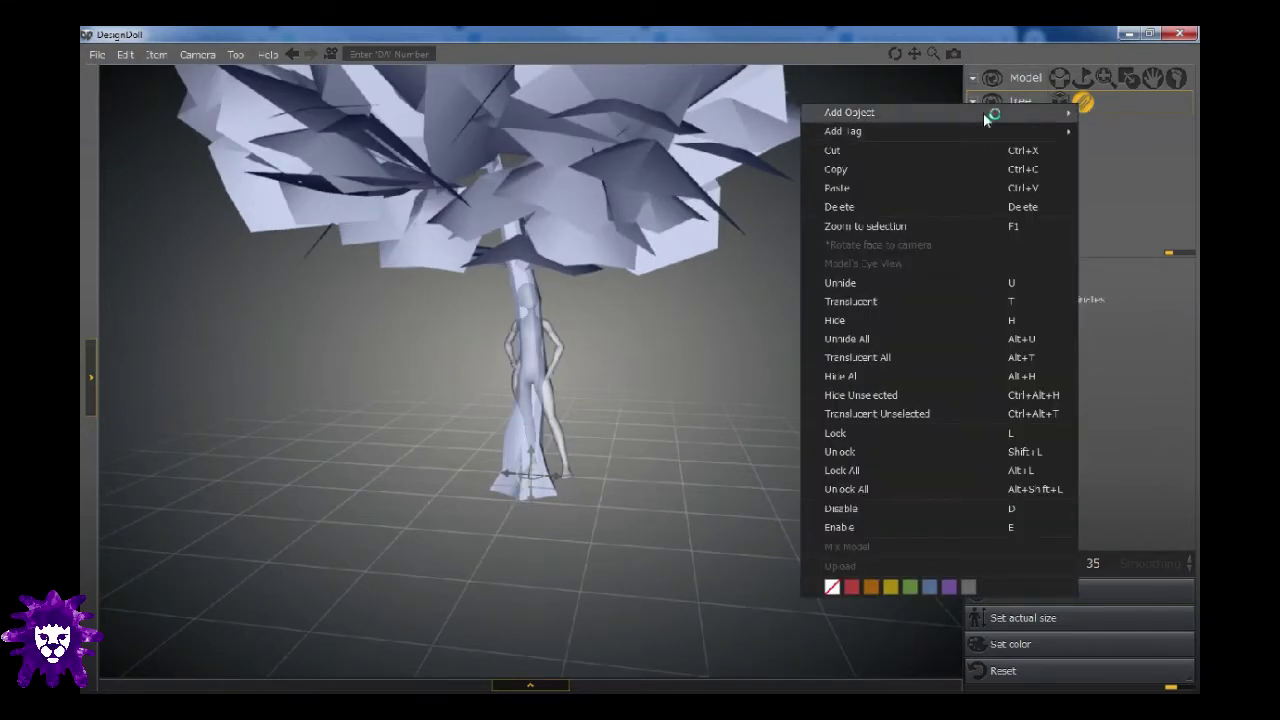
mouse_move(951, 131)
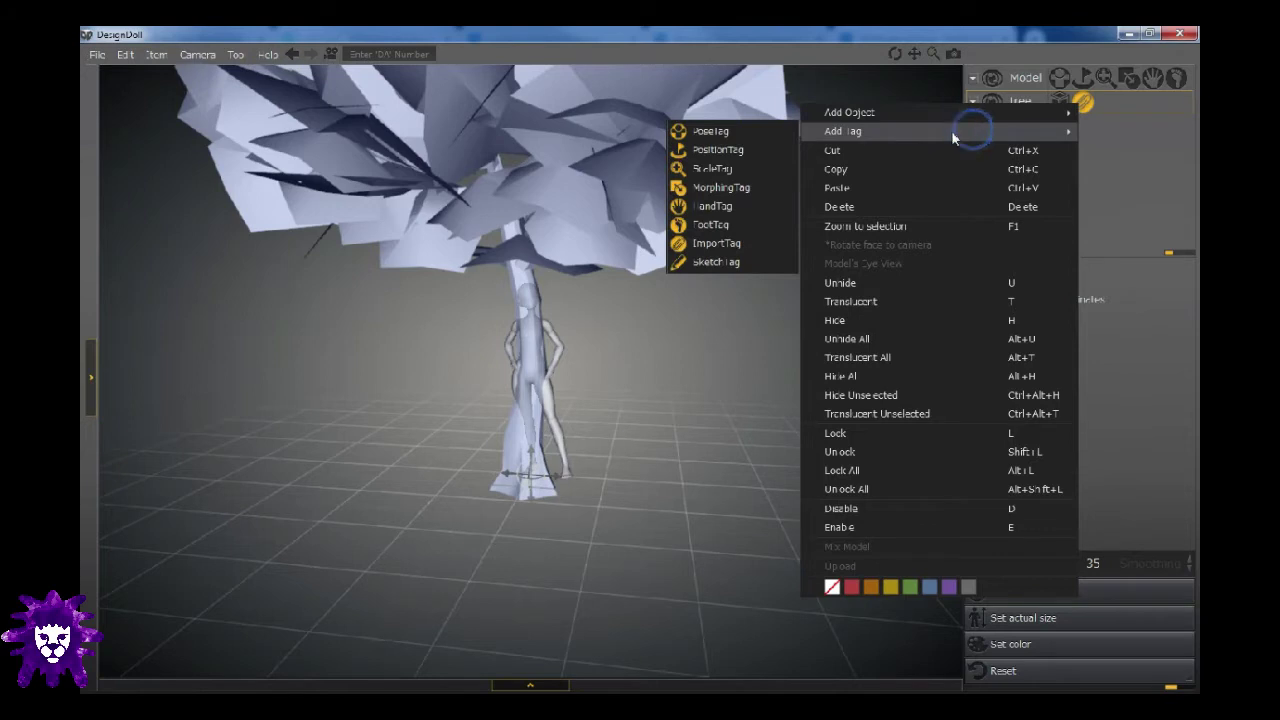
click(748, 154)
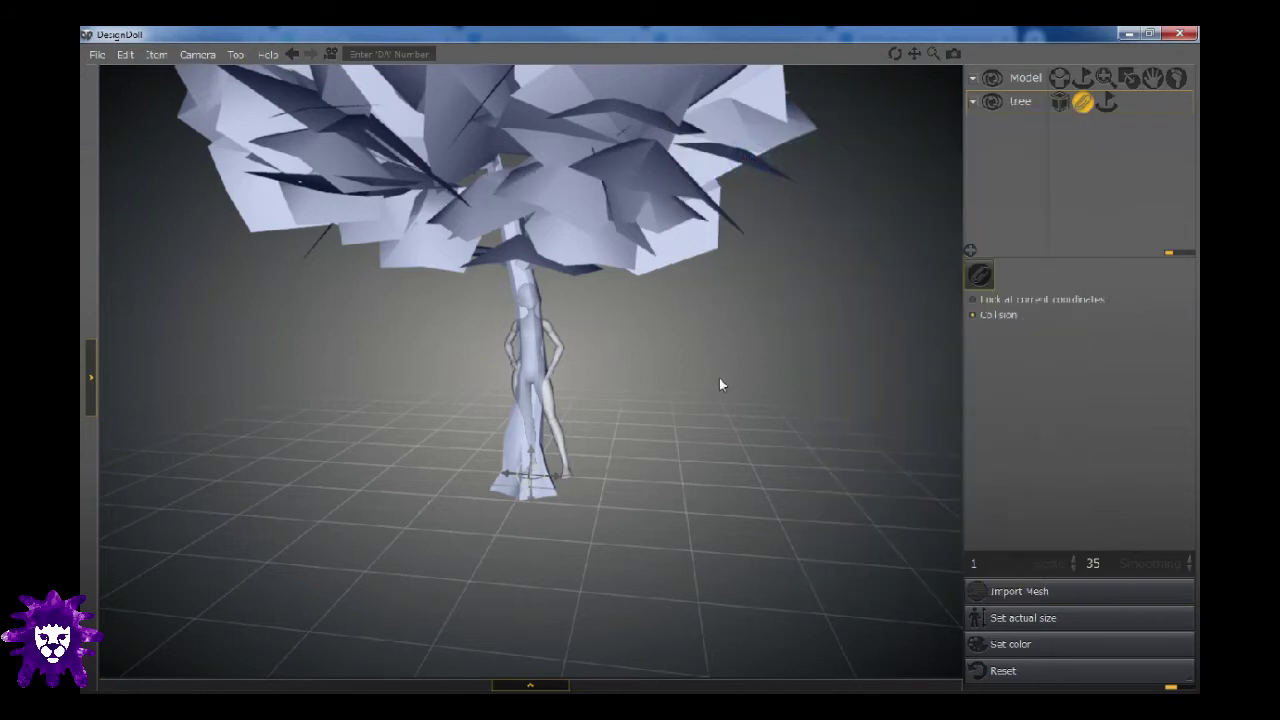
click(1108, 100)
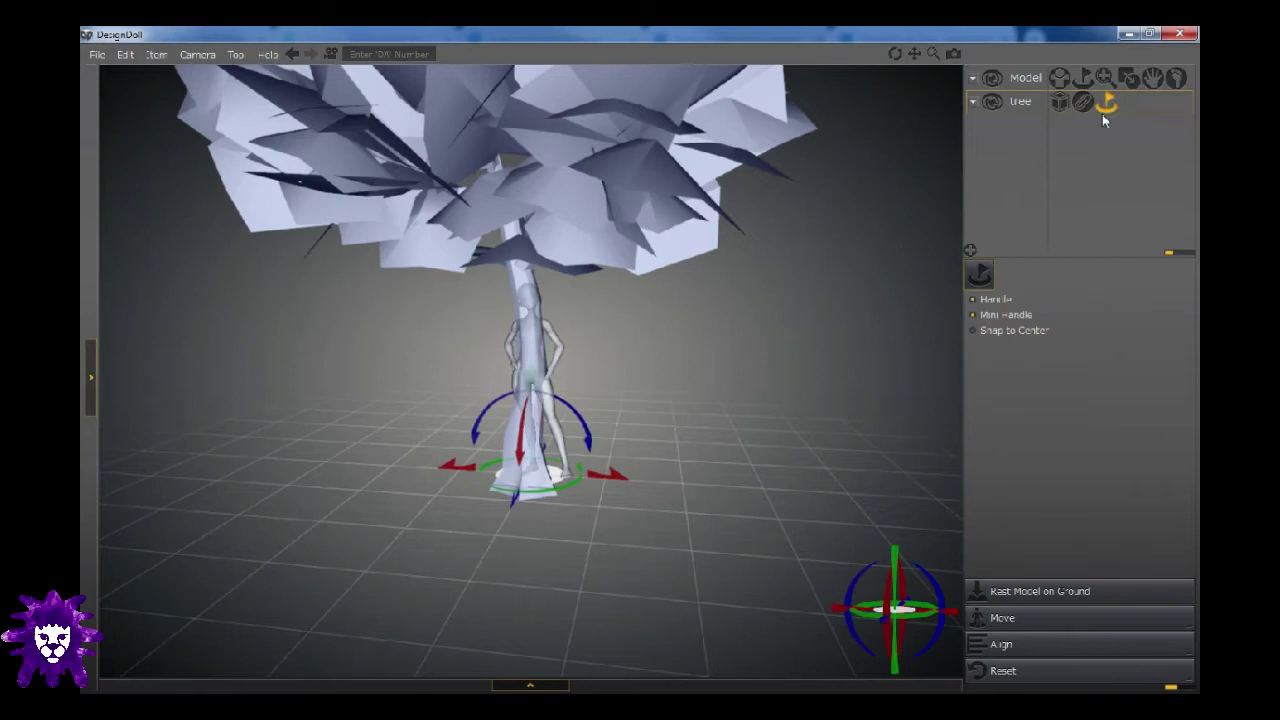
Drag the tree left so its trunk stands beside the figure
right_drag(698, 547, 590, 504)
drag(603, 489, 394, 475)
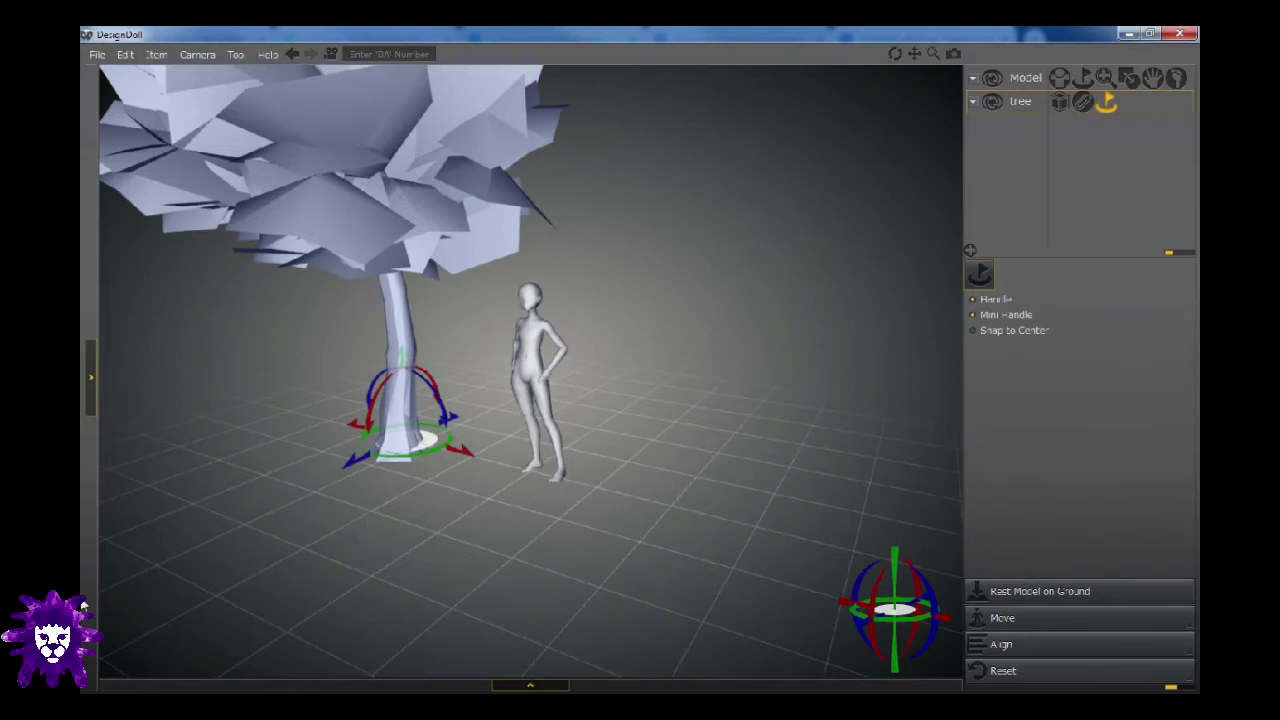
click(443, 449)
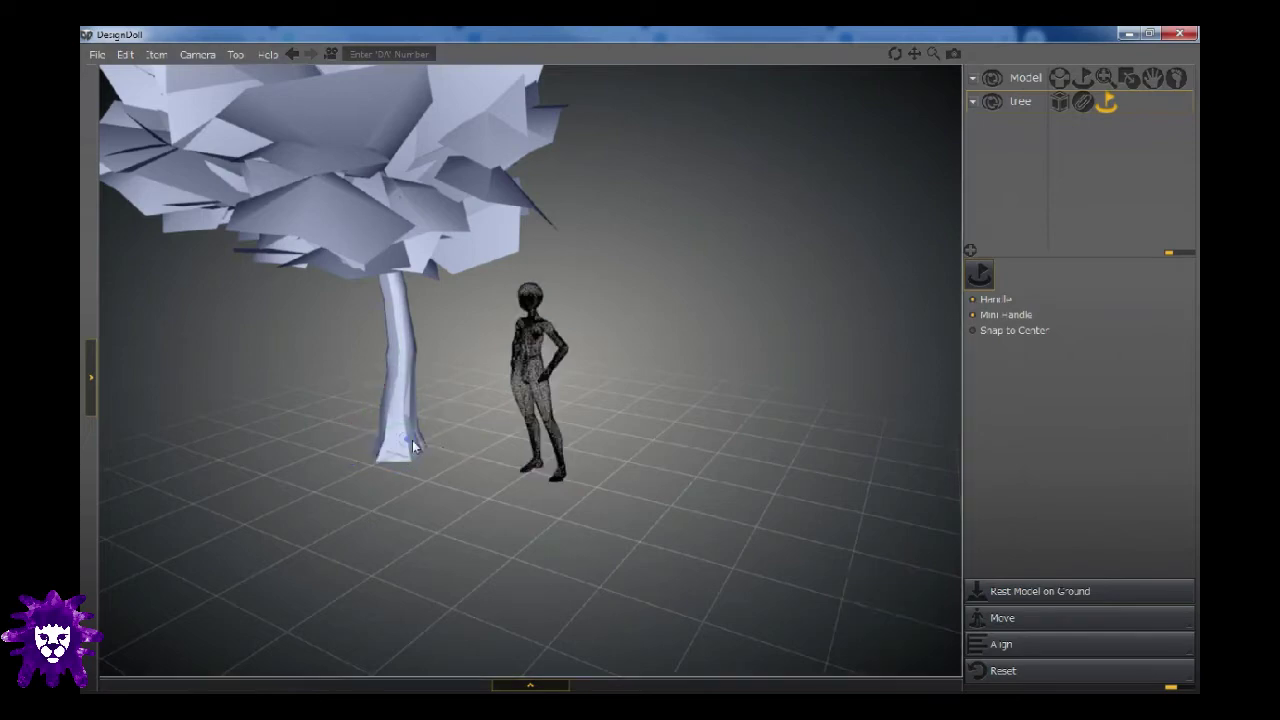
click(430, 455)
click(461, 438)
click(440, 447)
click(440, 447)
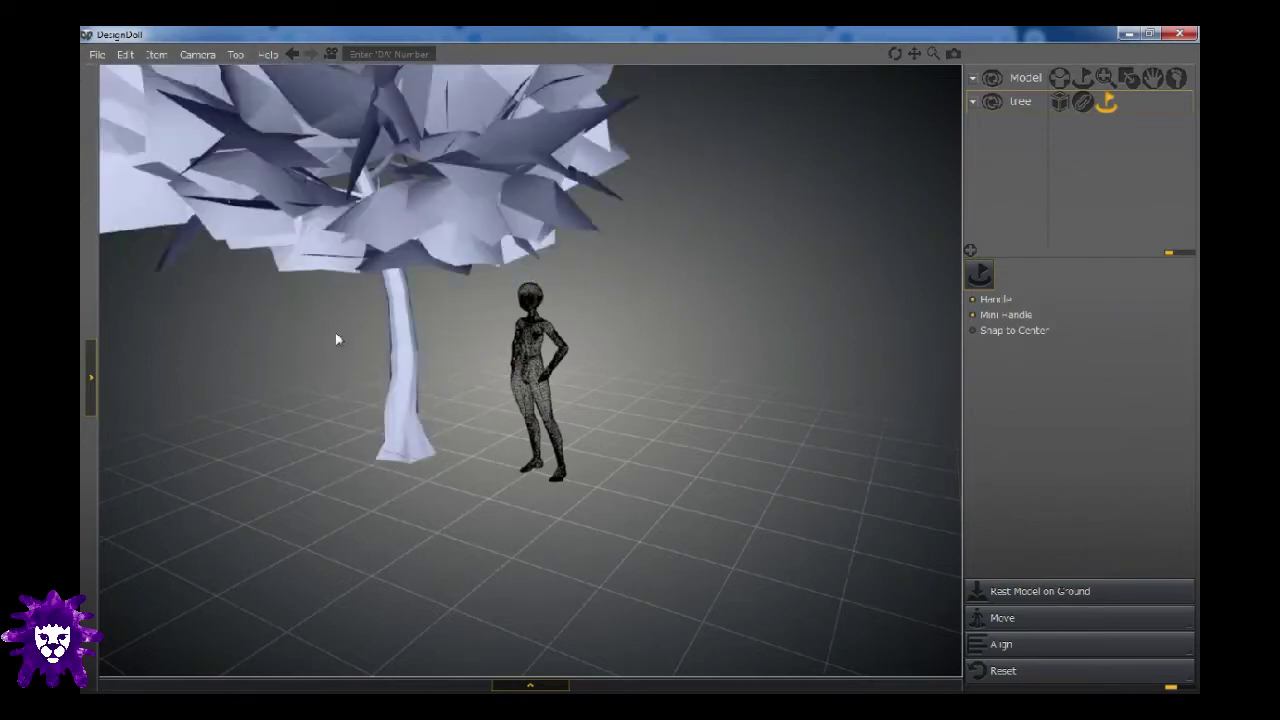
click(464, 406)
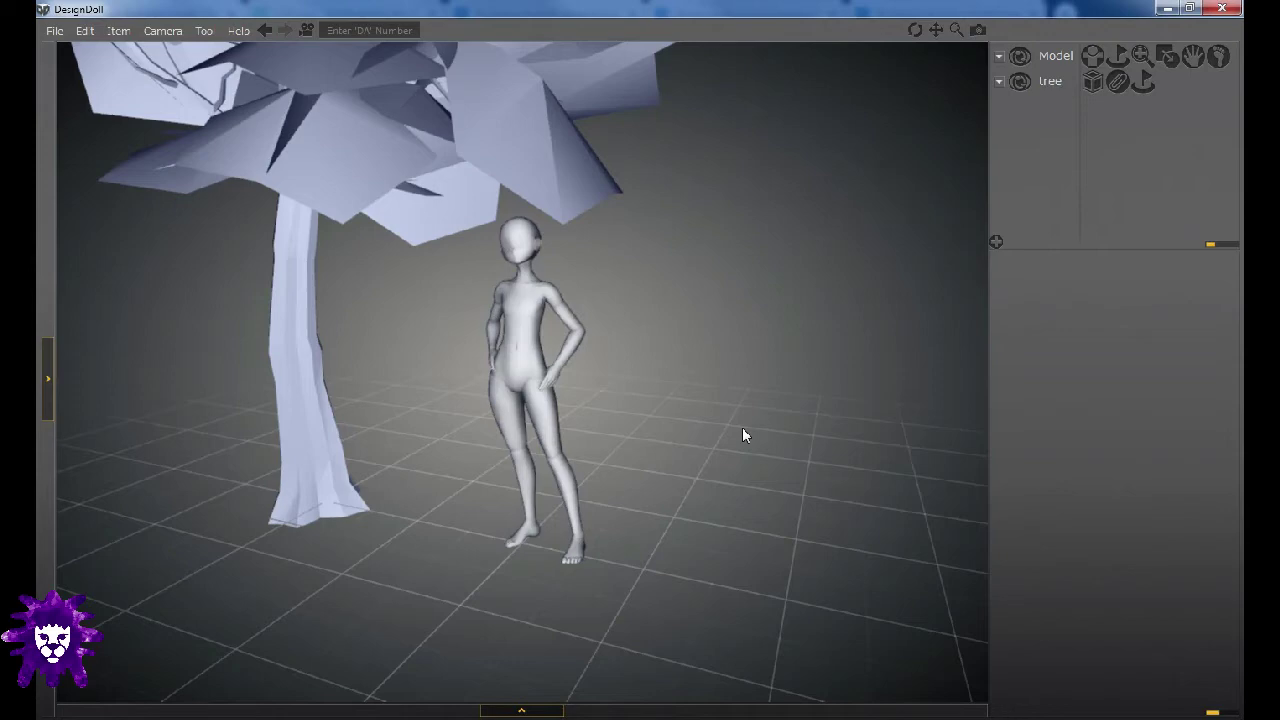
Minimize DesignDoll and compare the TurboSquid, Free3D and CGTrader tabs, ending on CGTrader
click(1166, 8)
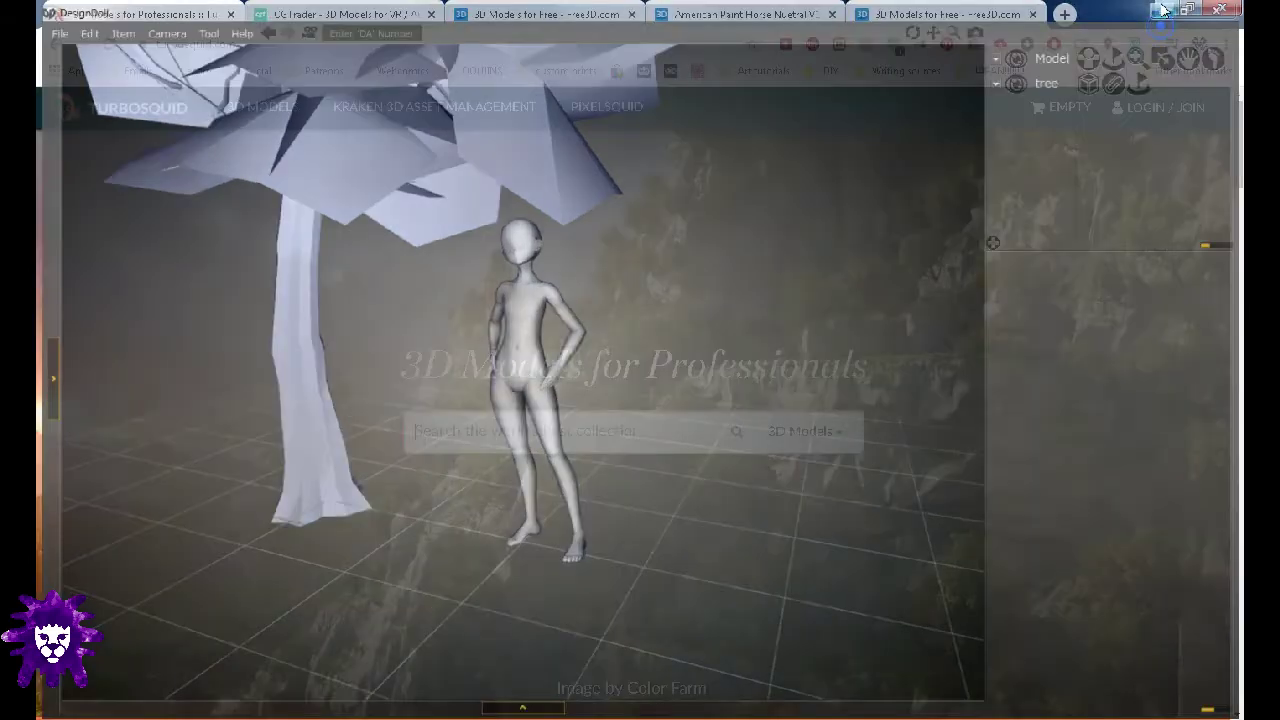
click(540, 15)
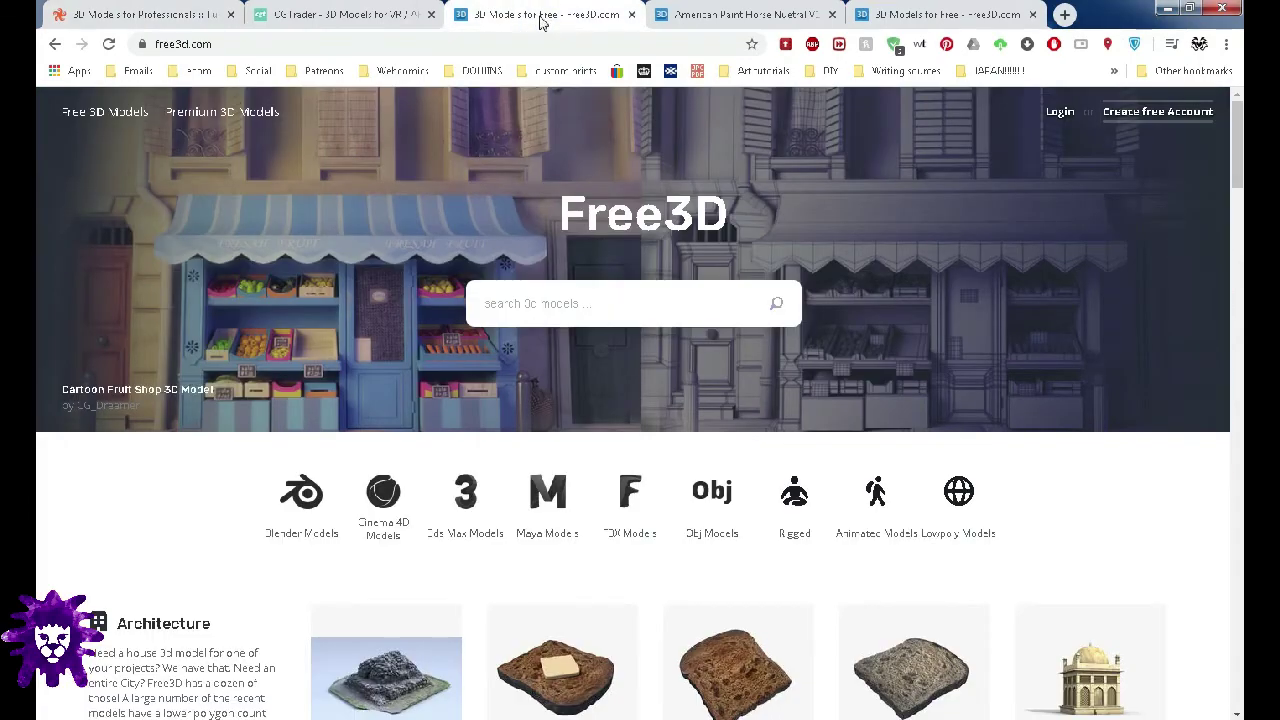
click(368, 16)
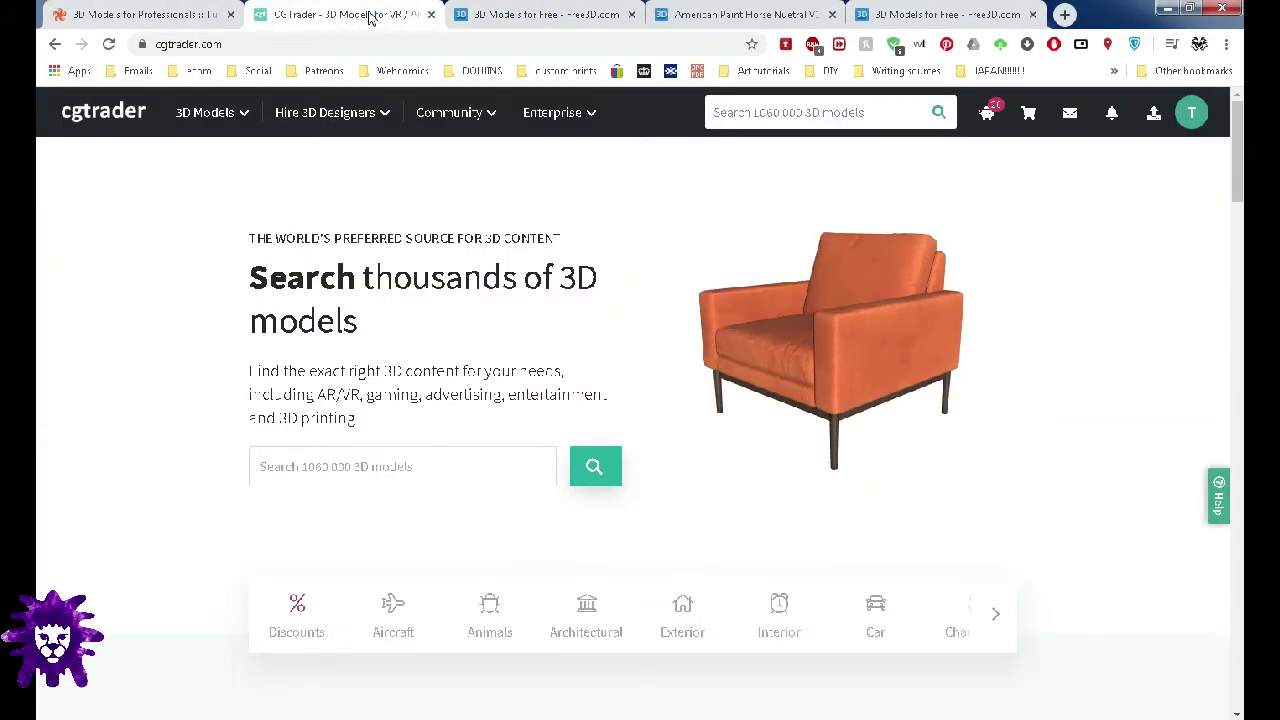
click(146, 16)
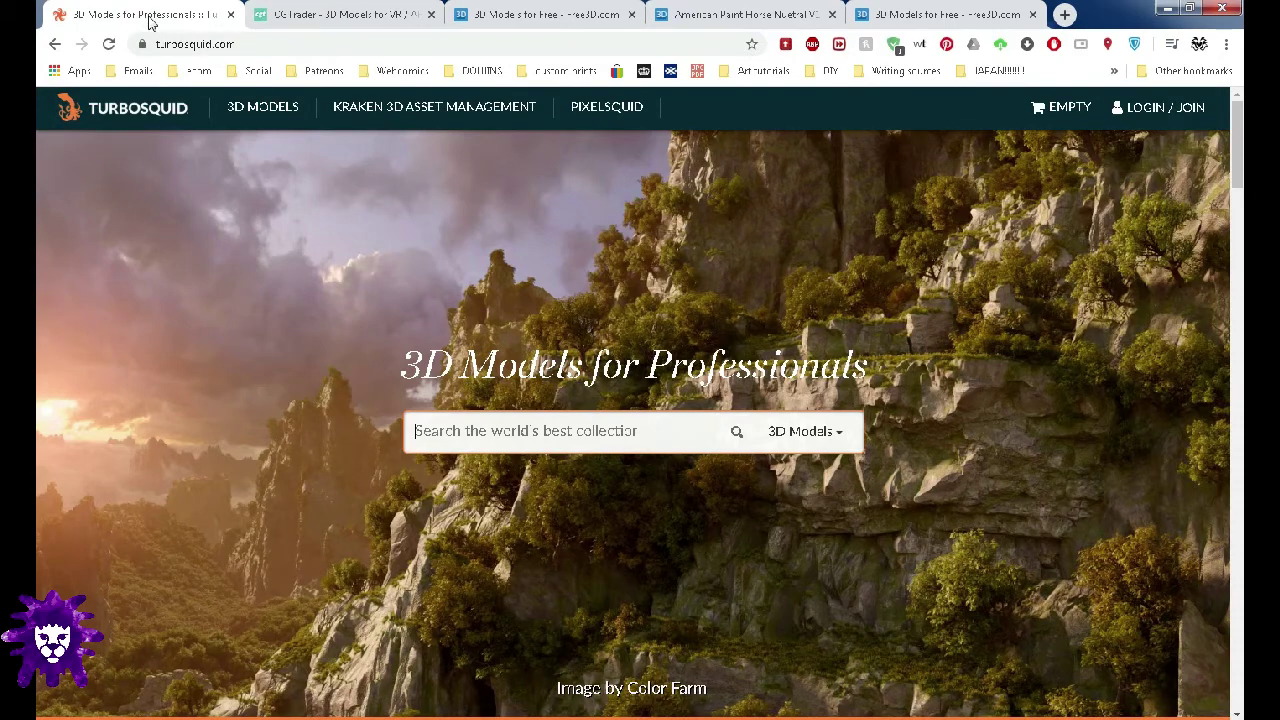
click(521, 14)
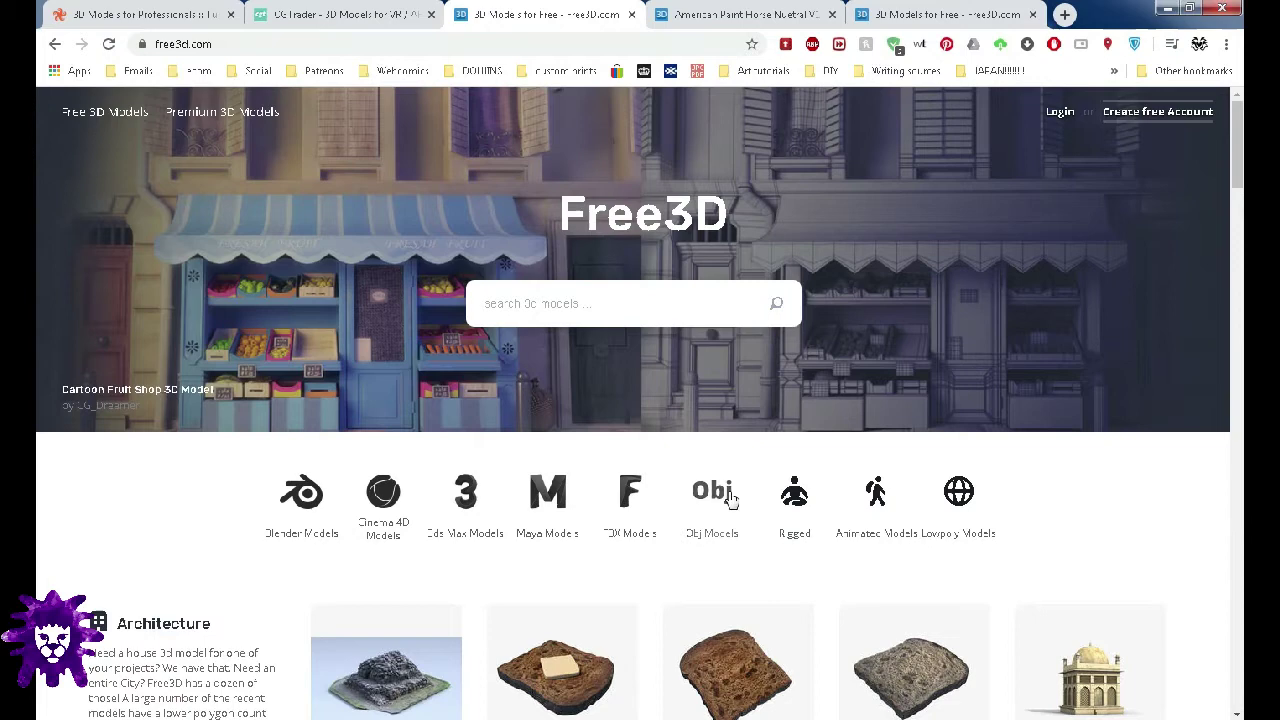
click(381, 16)
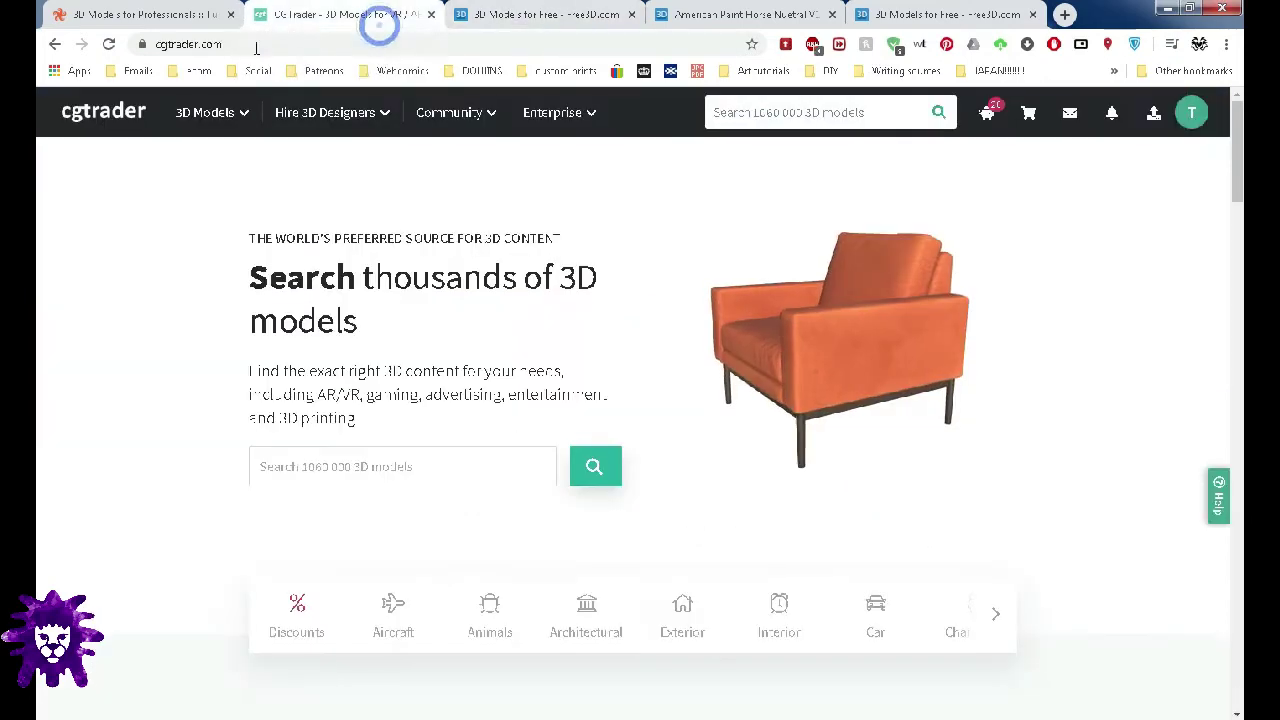
click(578, 15)
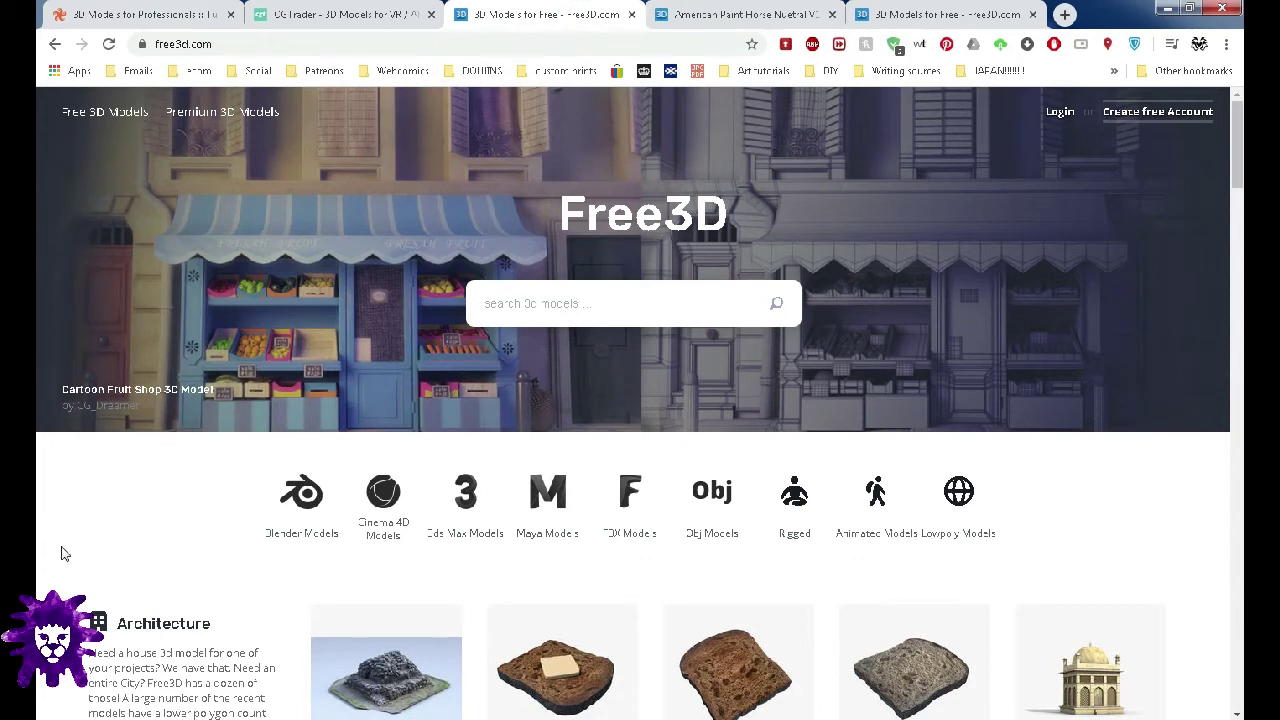
click(318, 15)
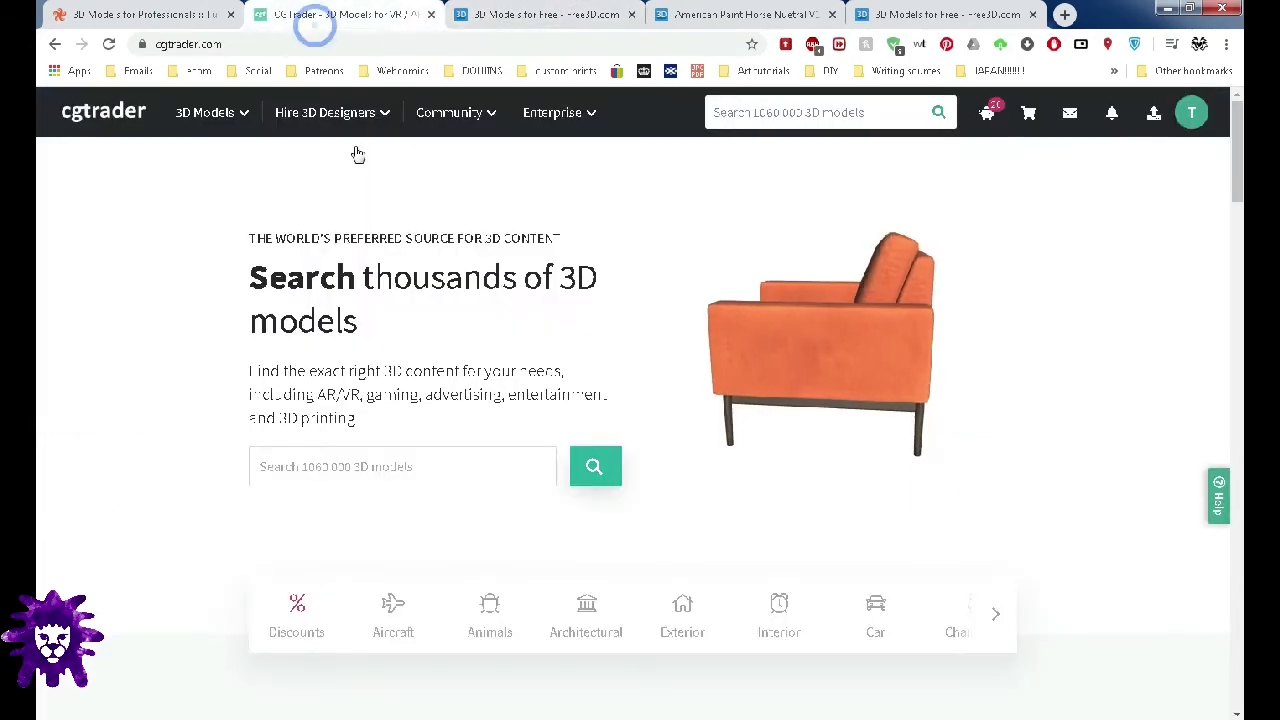
Search the CGTrader catalogue for 'tree'
click(846, 112)
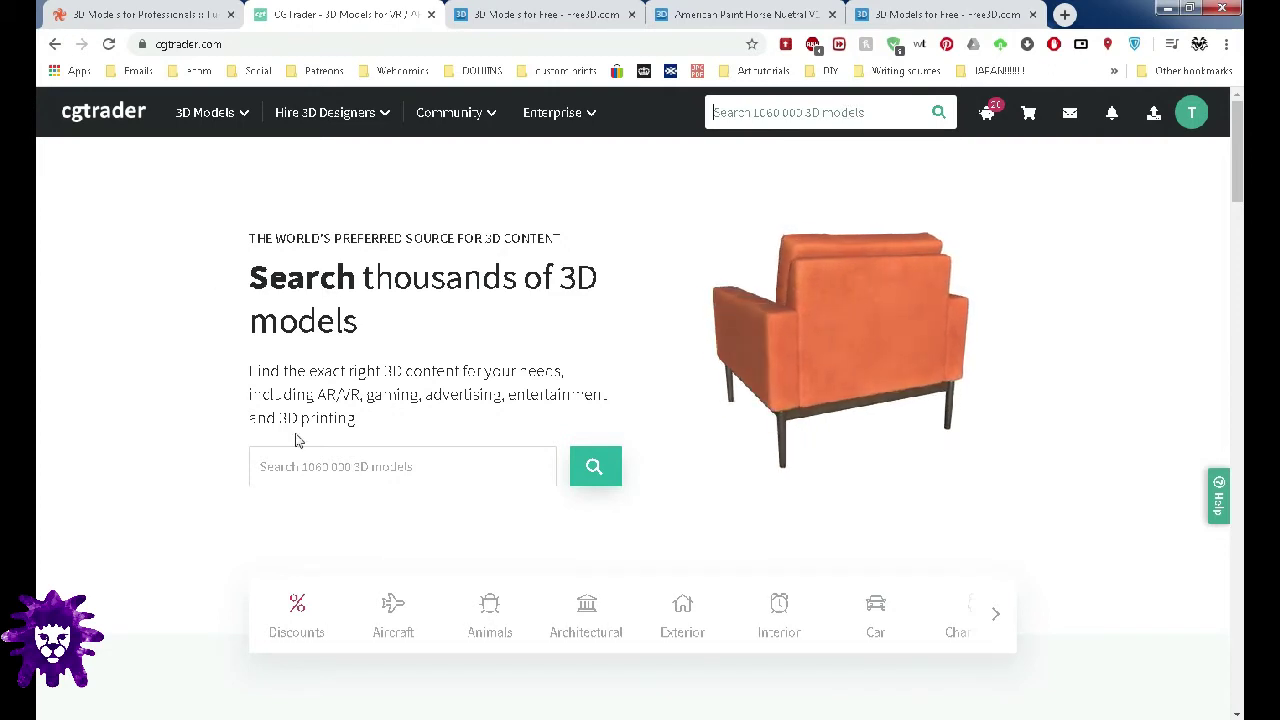
click(294, 464)
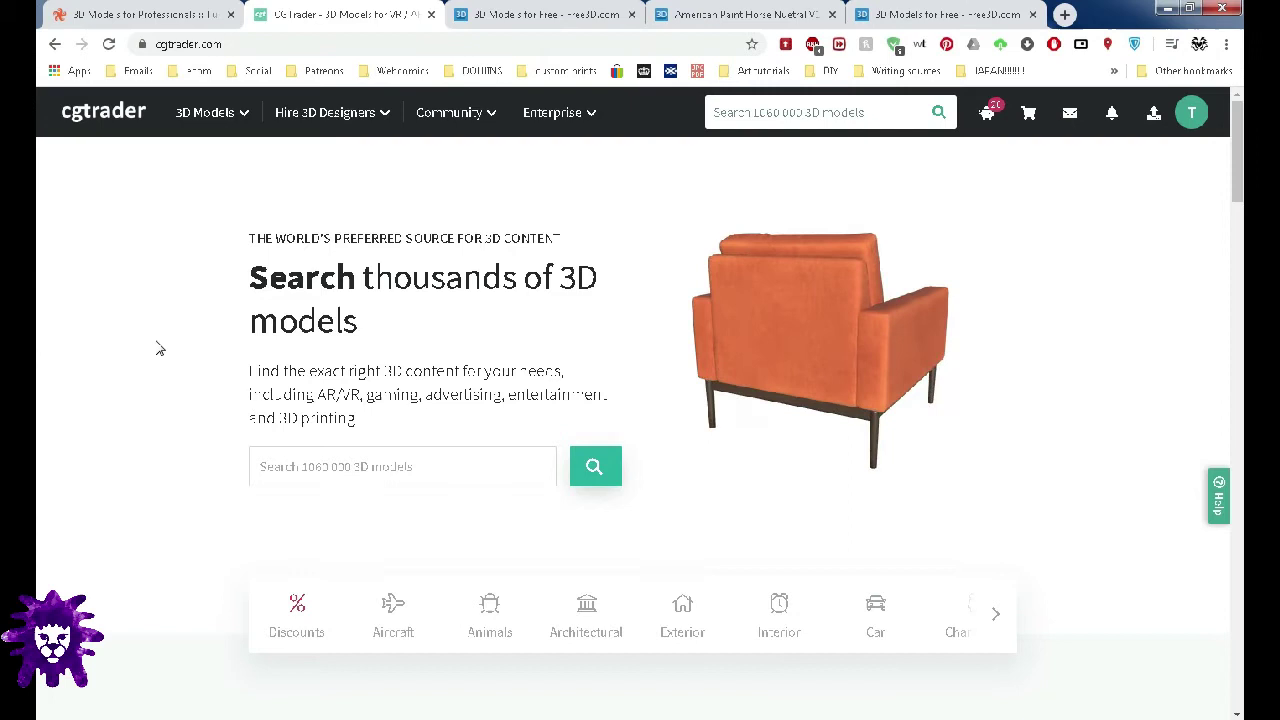
text(tree)
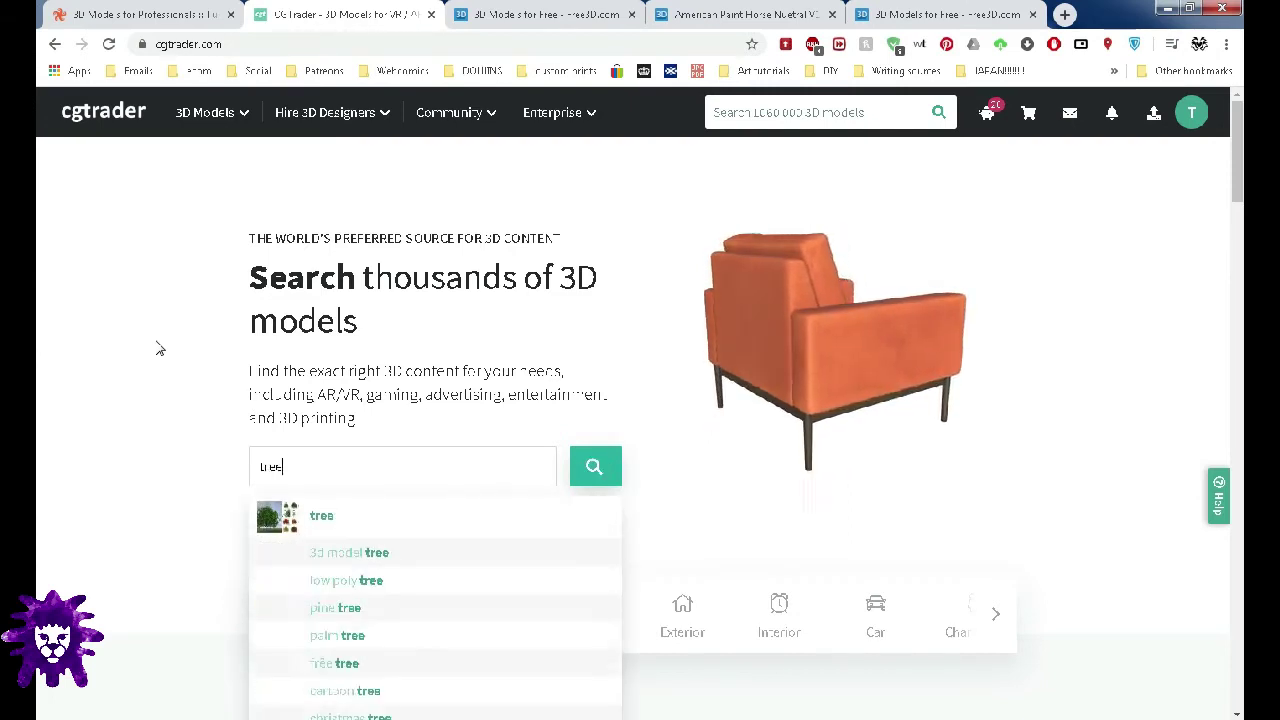
click(612, 466)
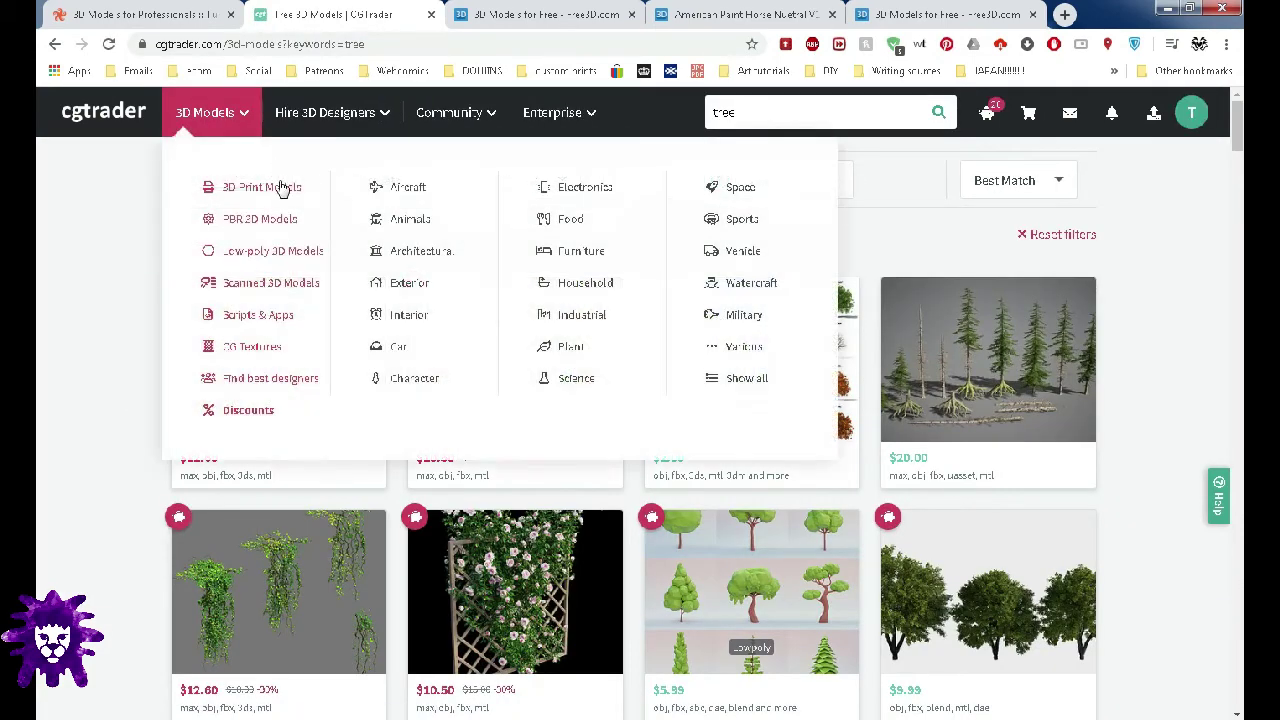
Filter the tree results to free OBJ models with 10k to 50k polygons
click(286, 180)
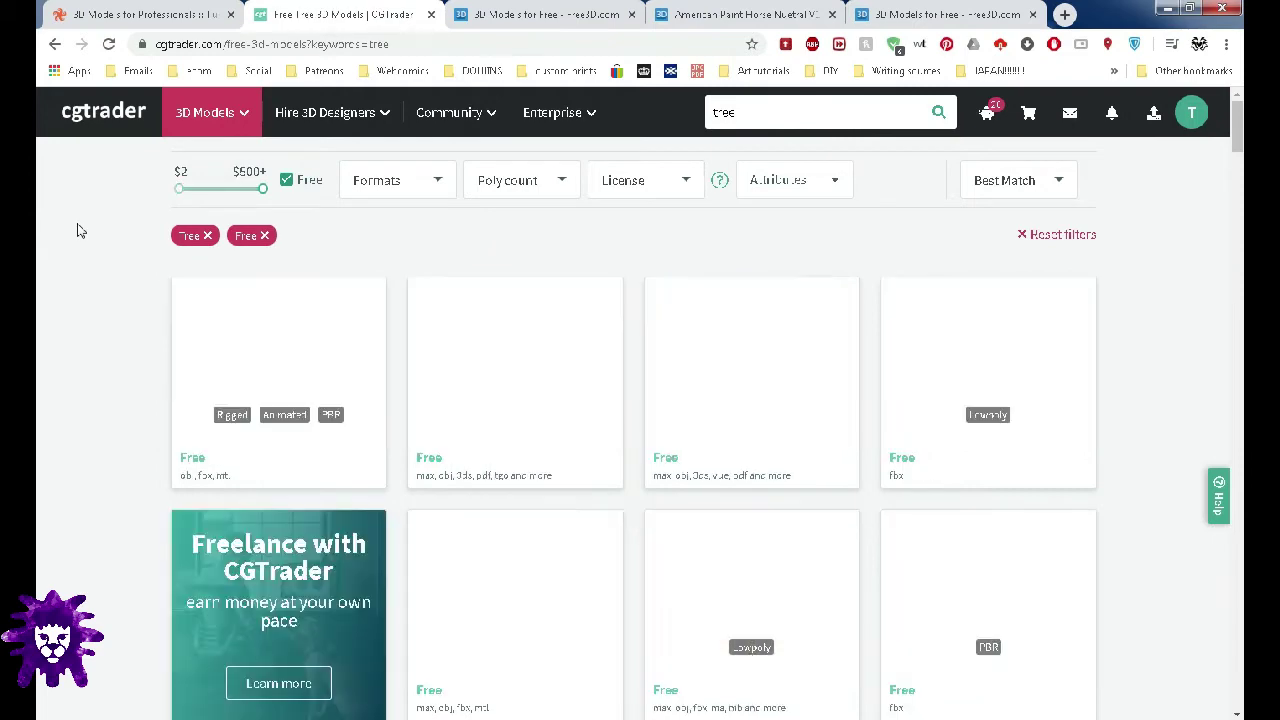
click(440, 183)
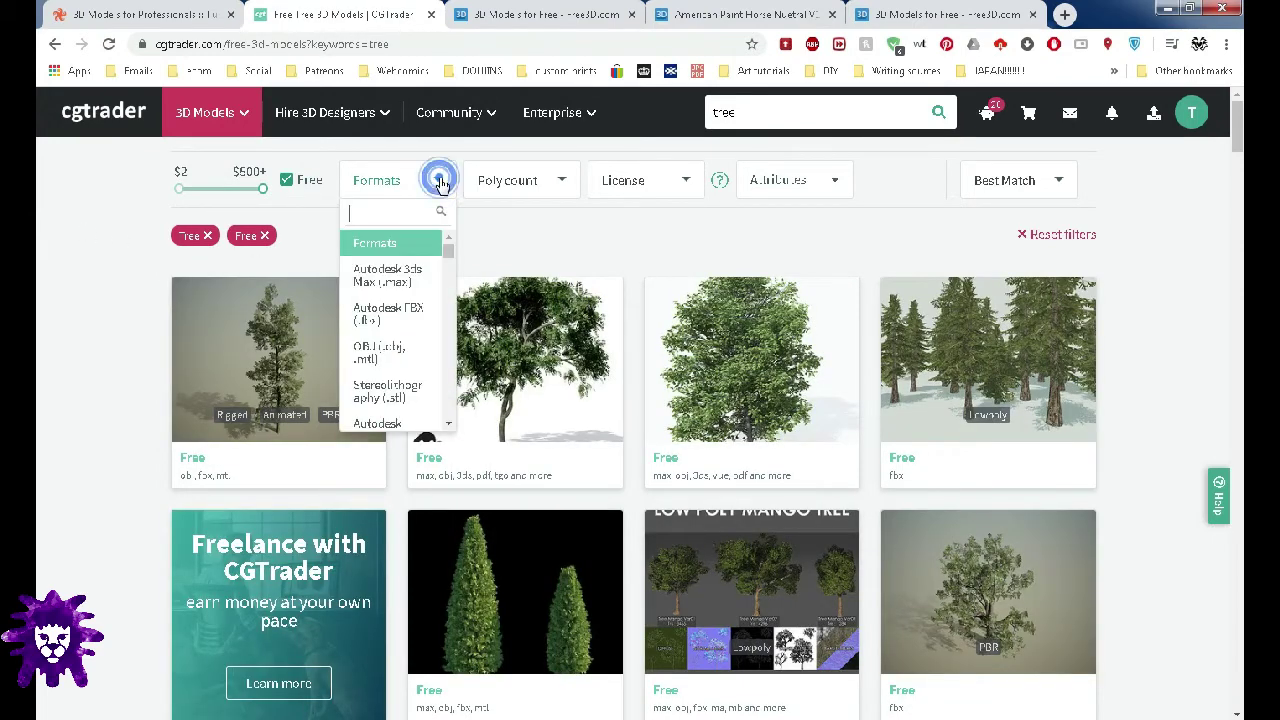
click(378, 354)
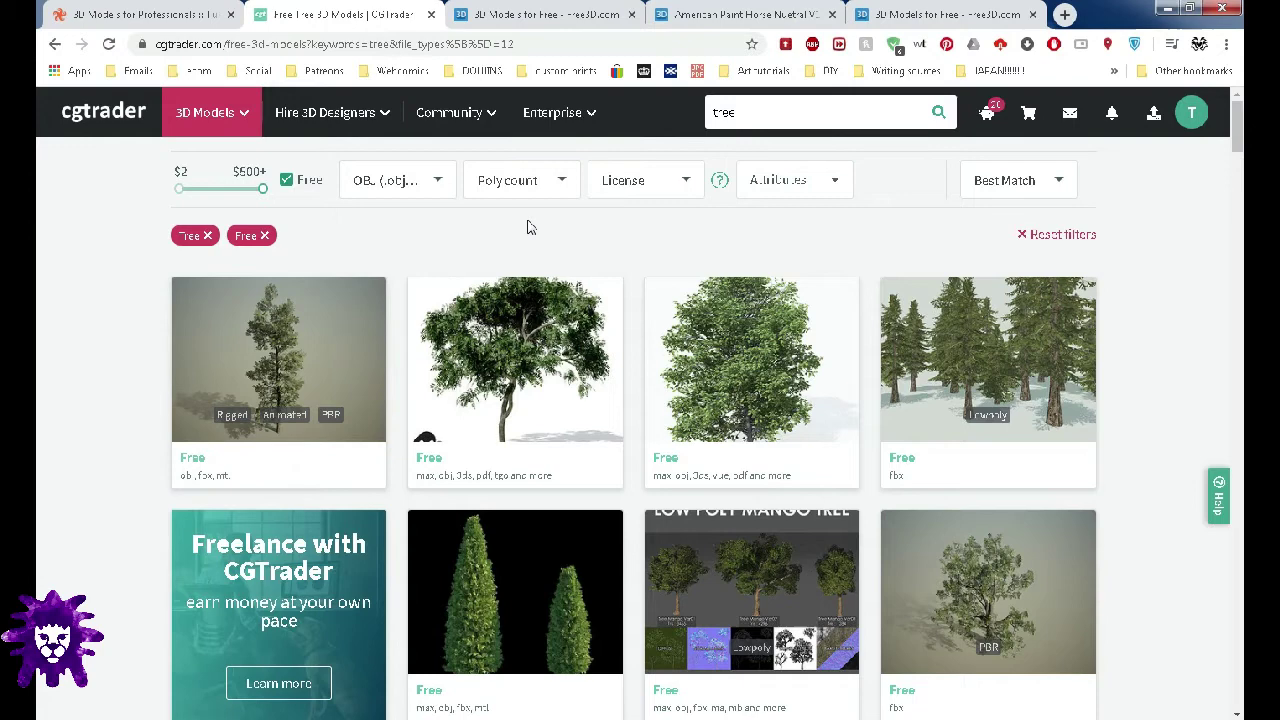
click(542, 178)
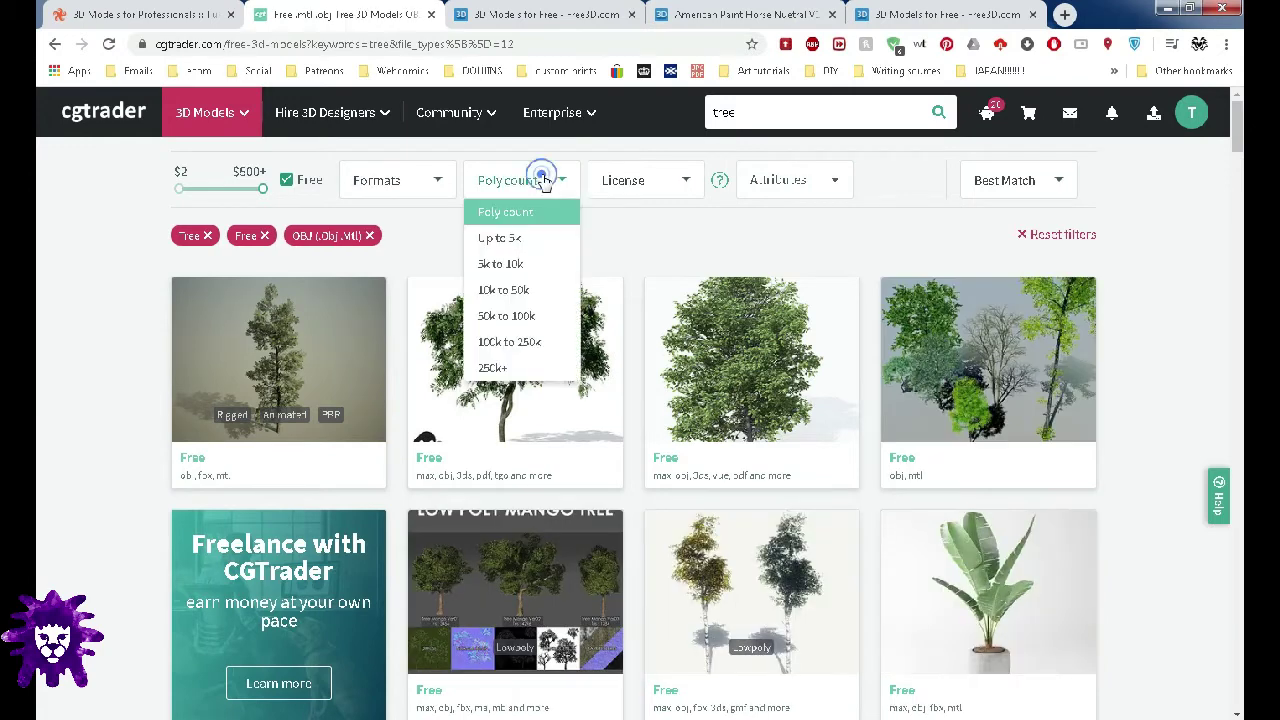
click(512, 265)
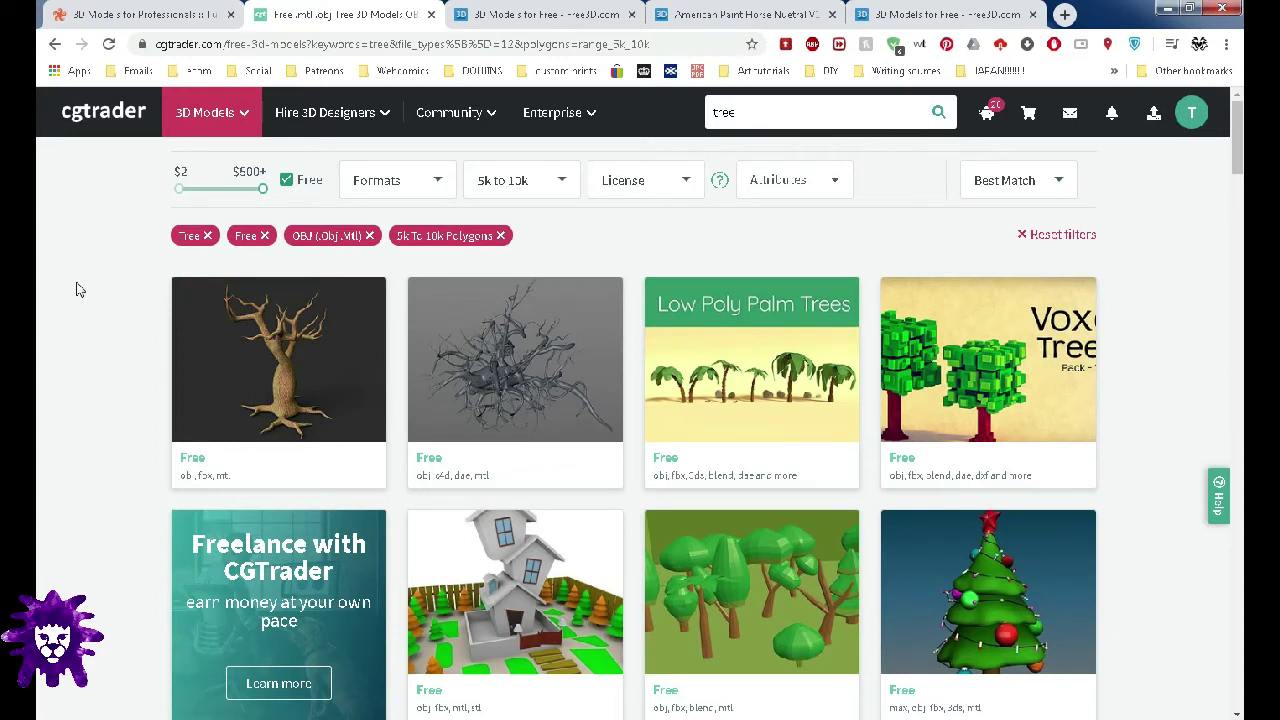
click(507, 179)
click(505, 289)
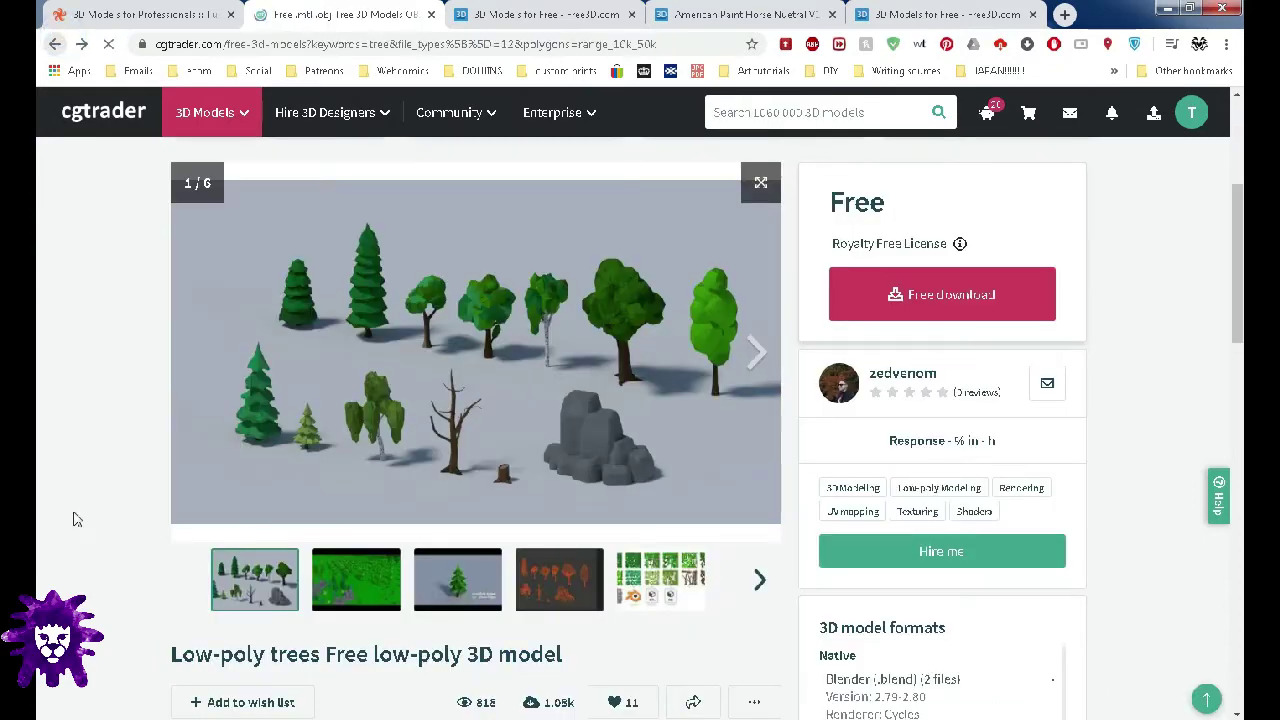
key(alt+Left)
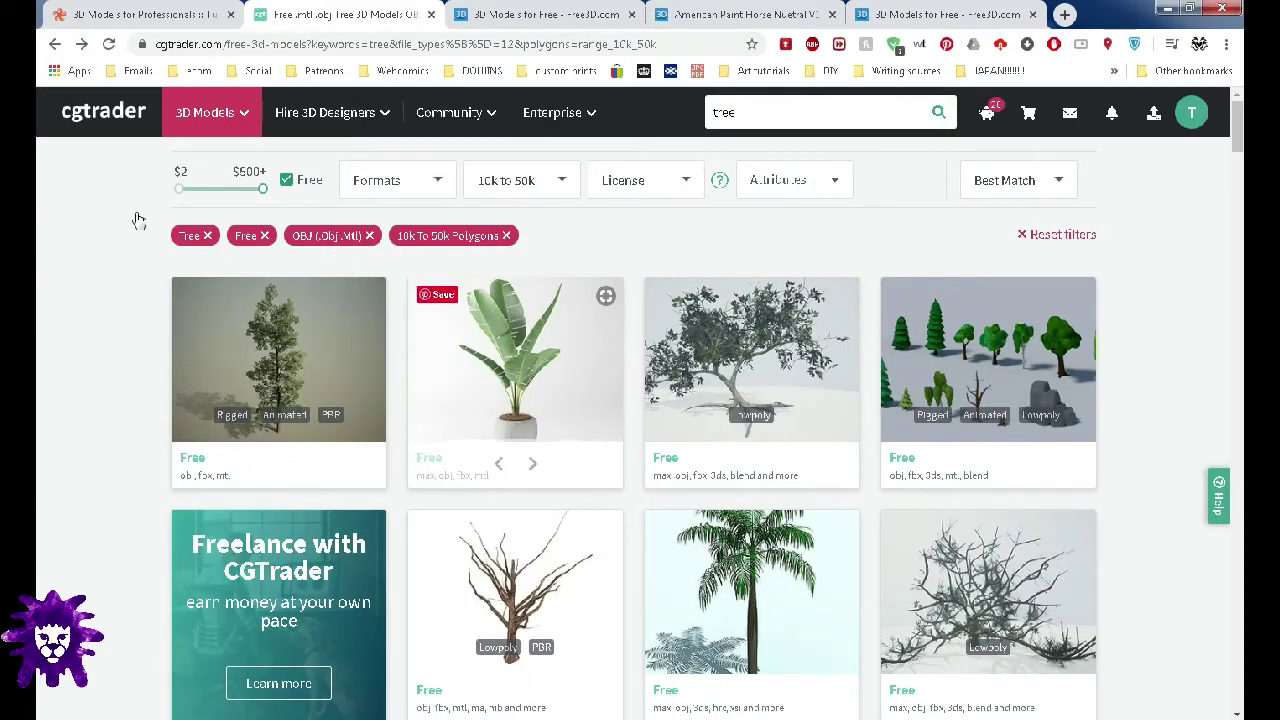
scroll(70, 345, down, 5)
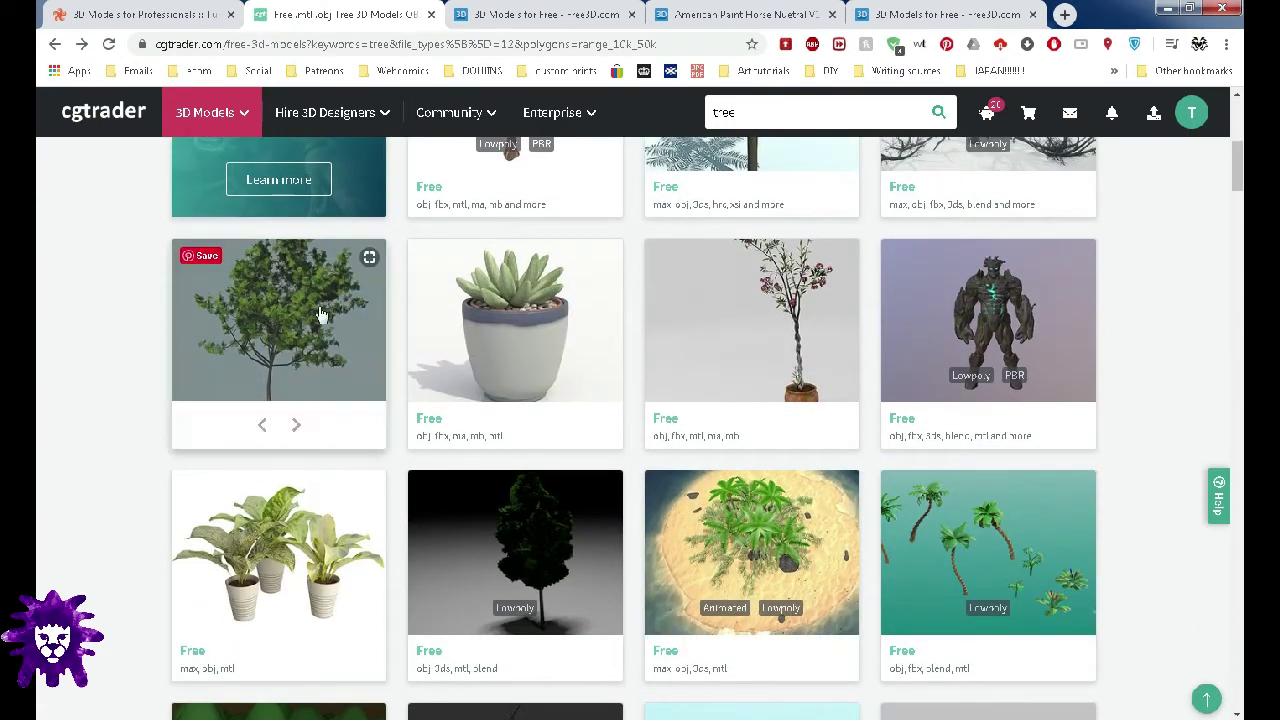
Download the free Common tree model as tree1.7z and open it in WinRAR
click(322, 316)
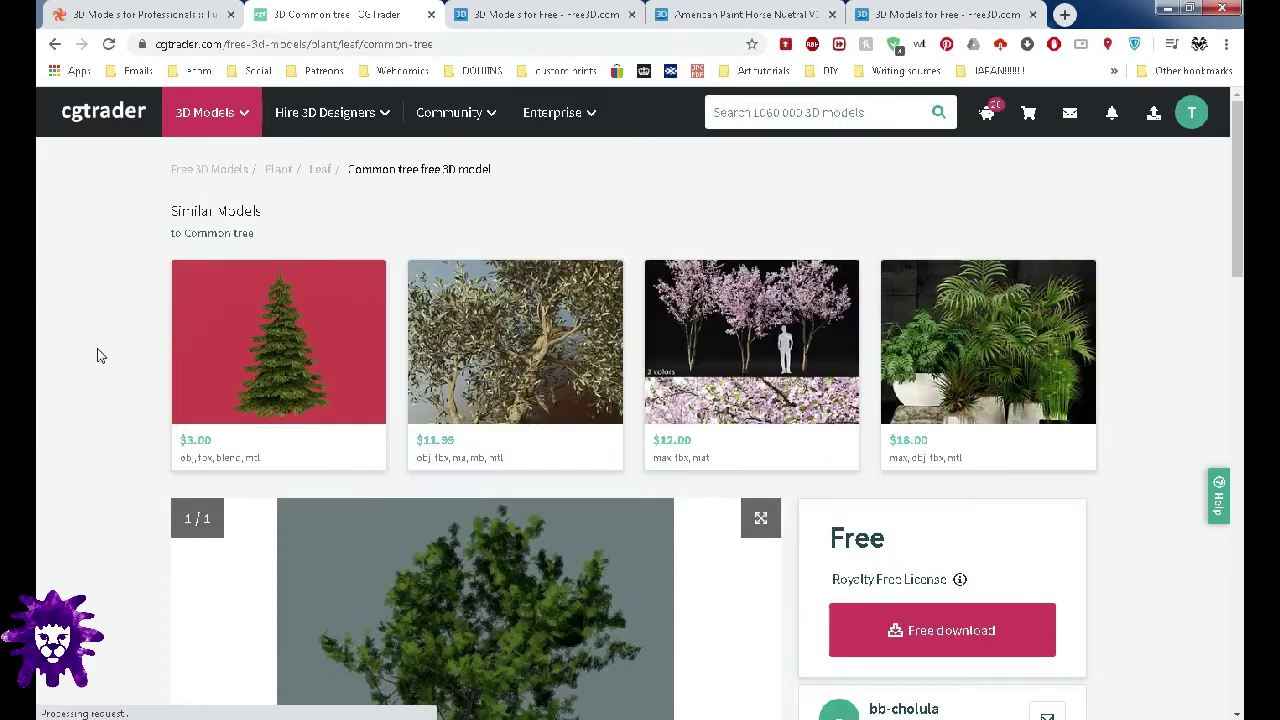
scroll(98, 355, down, 3)
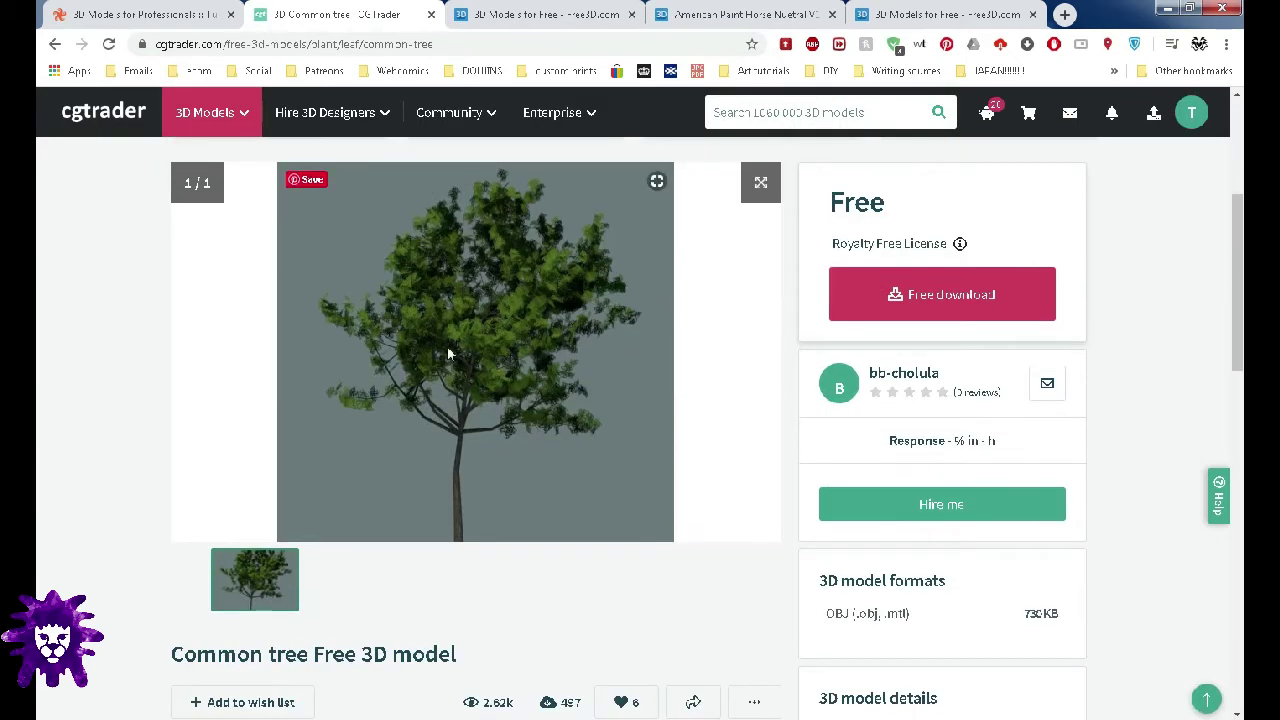
click(1000, 294)
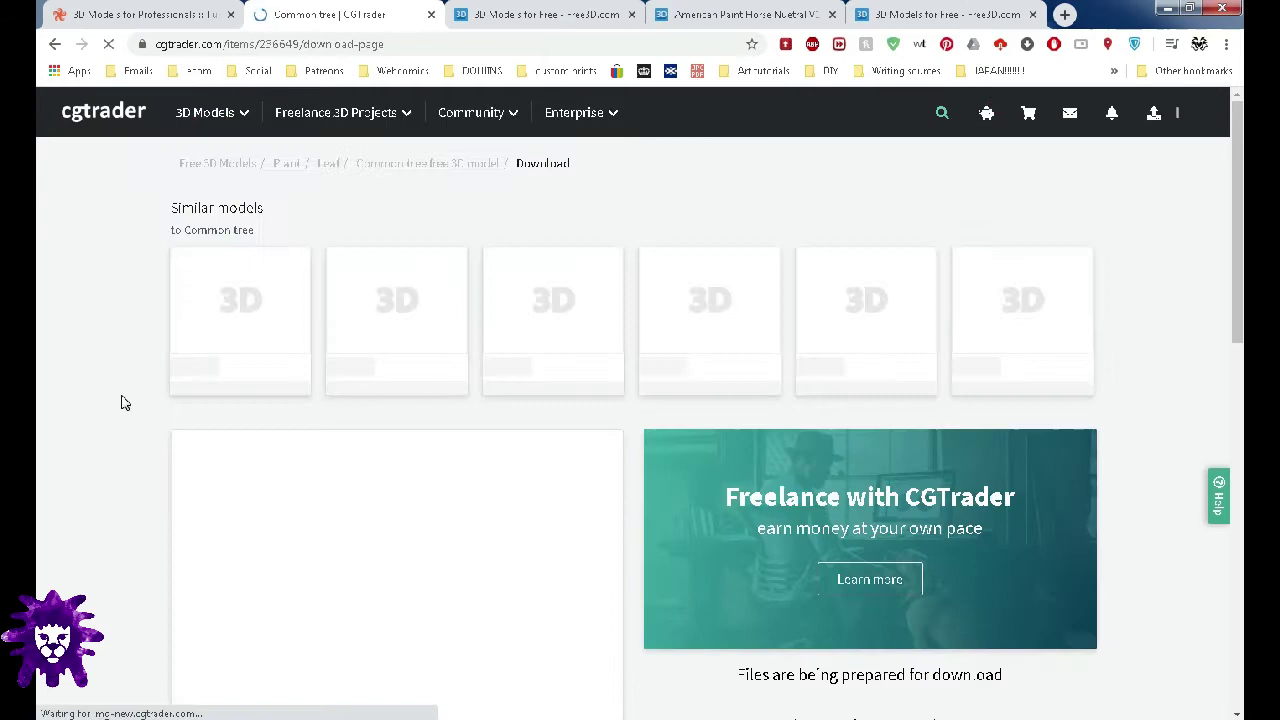
scroll(114, 391, down, 2)
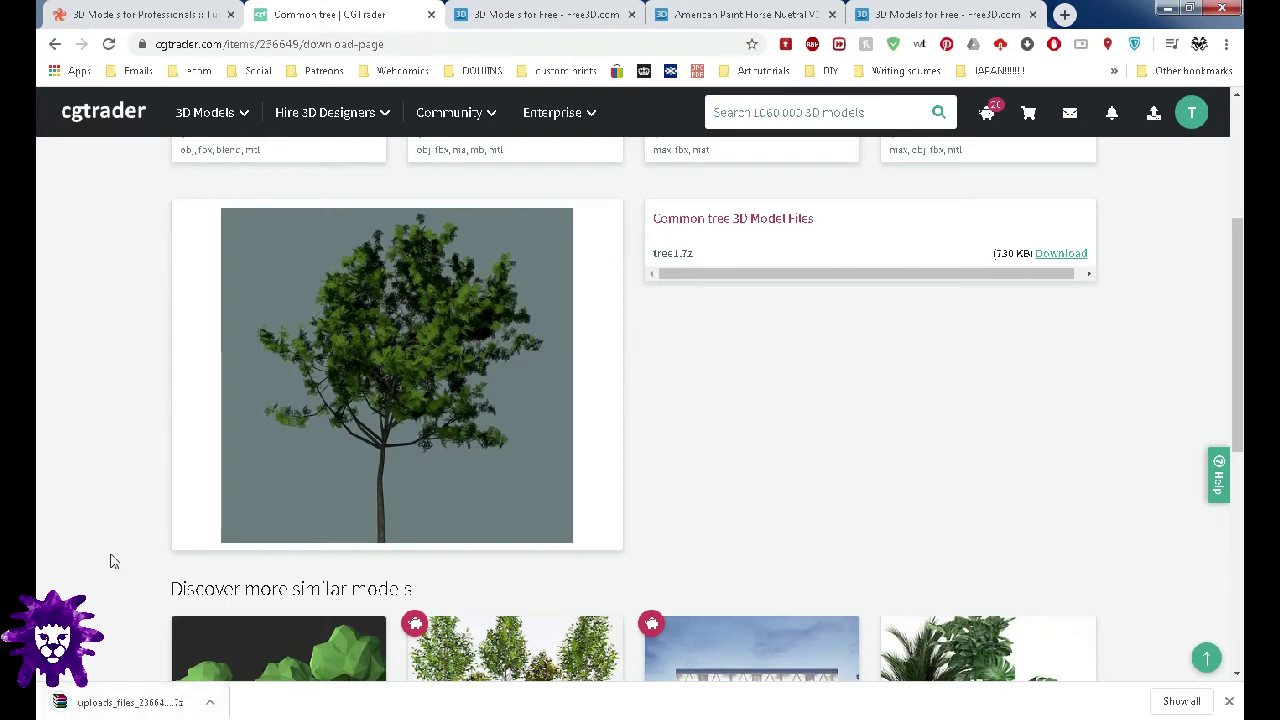
click(117, 700)
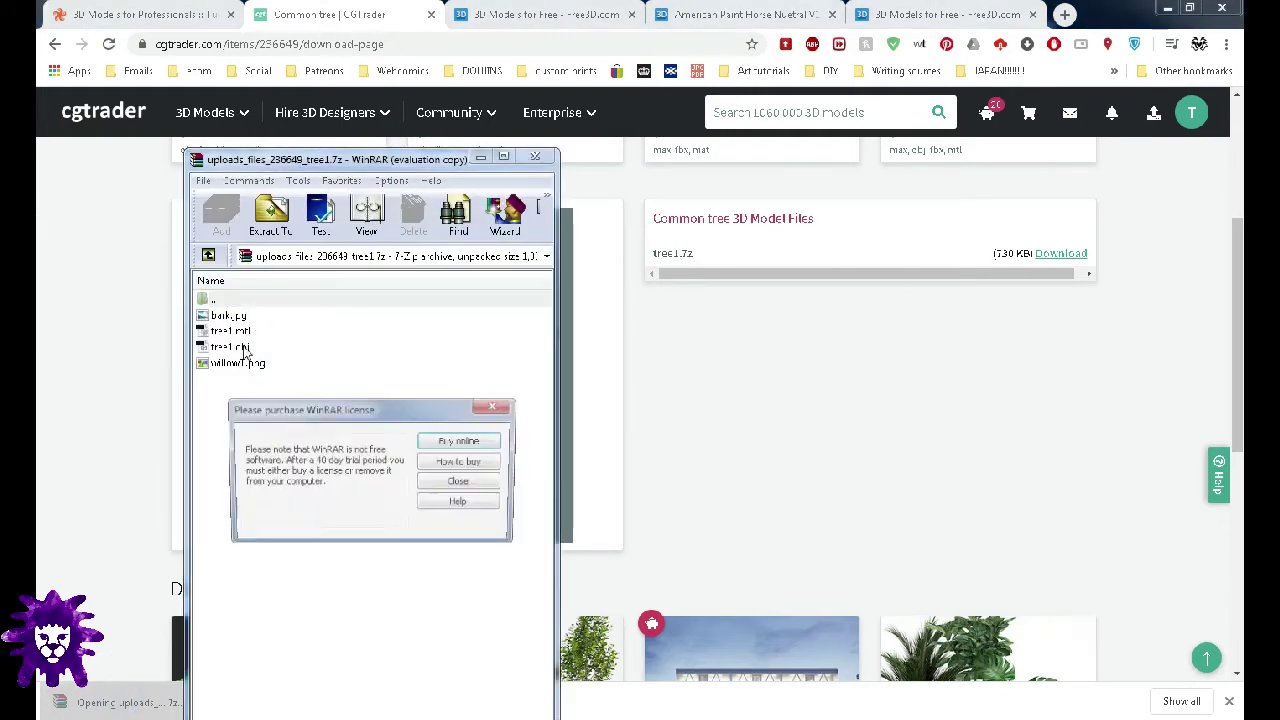
Dismiss the WinRAR reminder and extract the tree1 archive into E:\ART\3d models
click(455, 484)
click(220, 347)
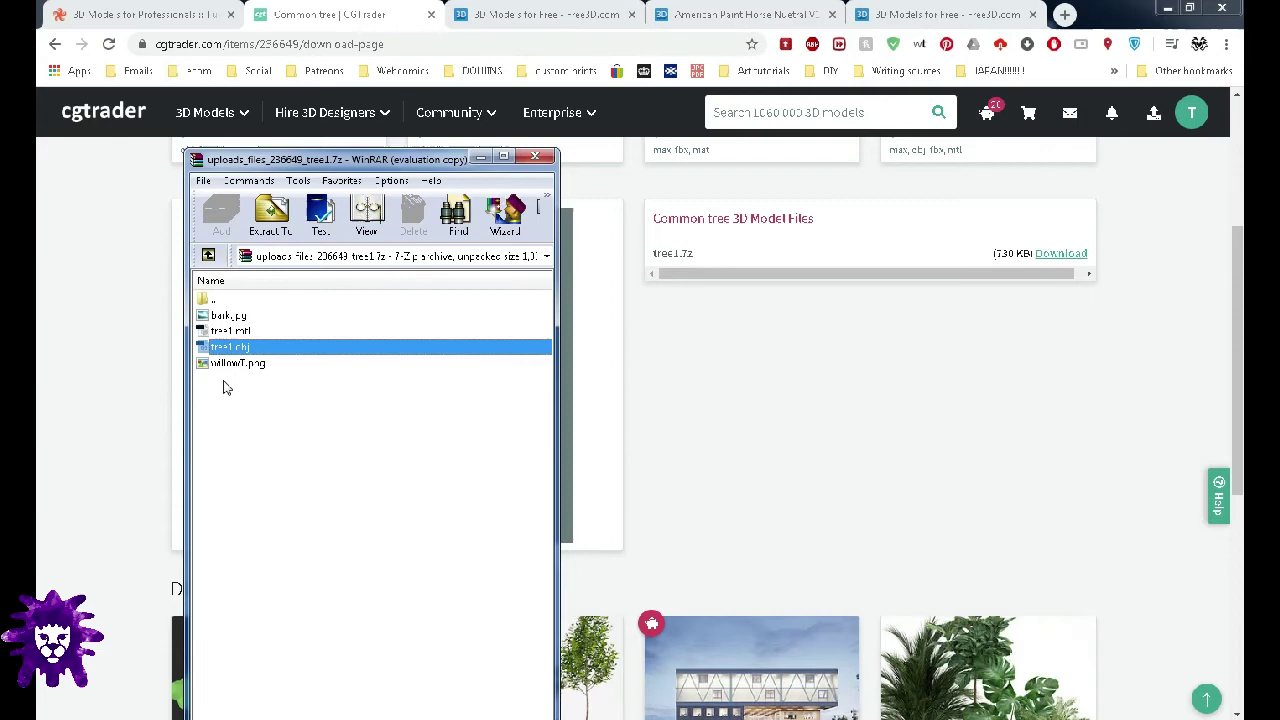
click(276, 218)
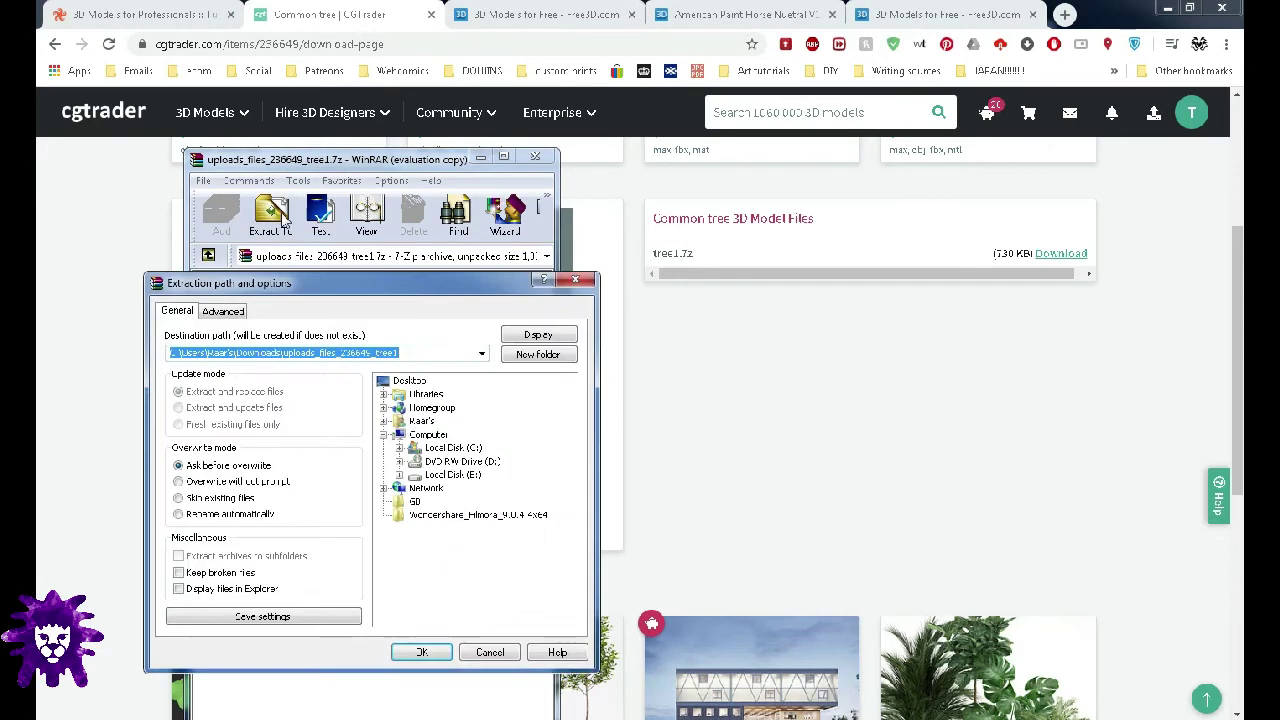
click(399, 476)
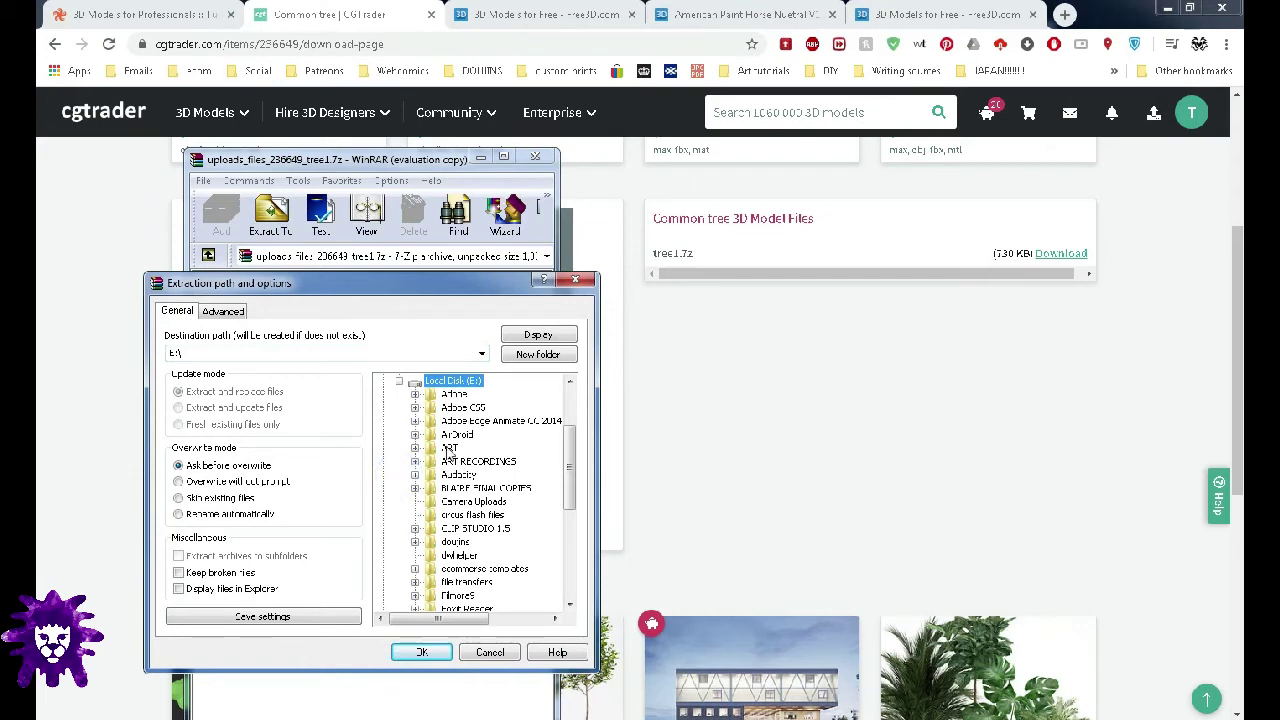
click(447, 445)
click(415, 450)
click(476, 393)
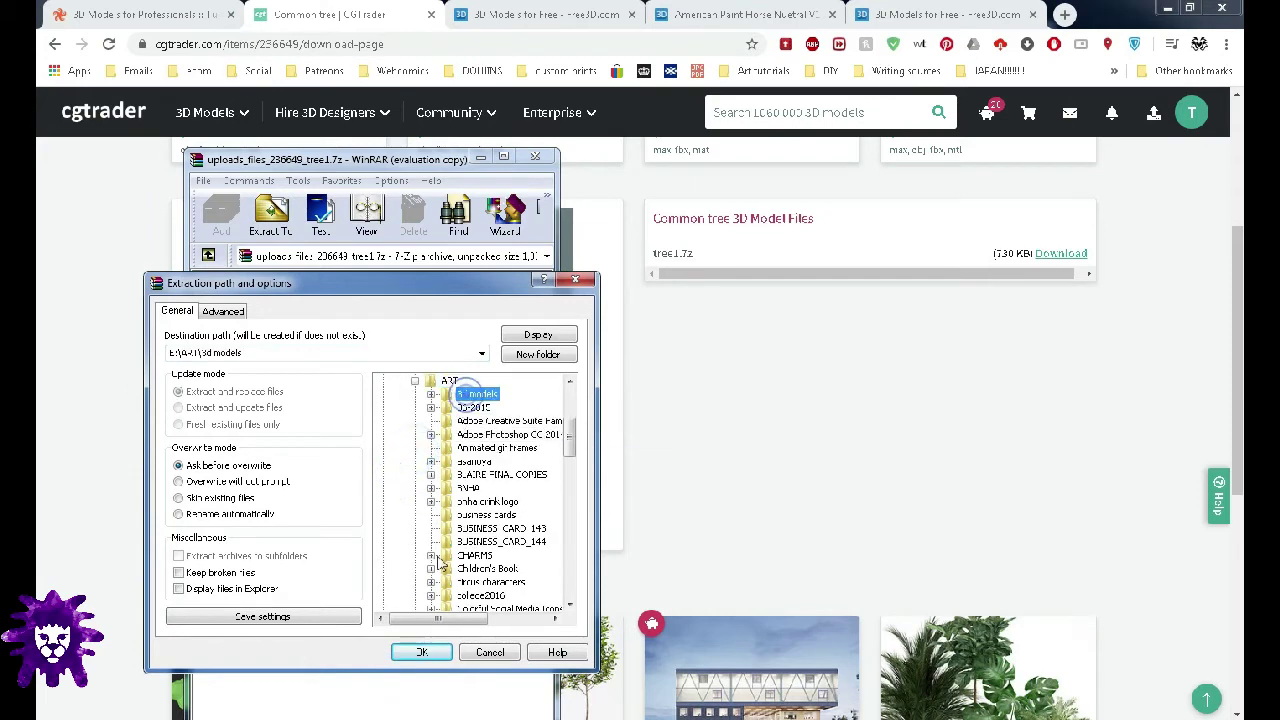
click(422, 652)
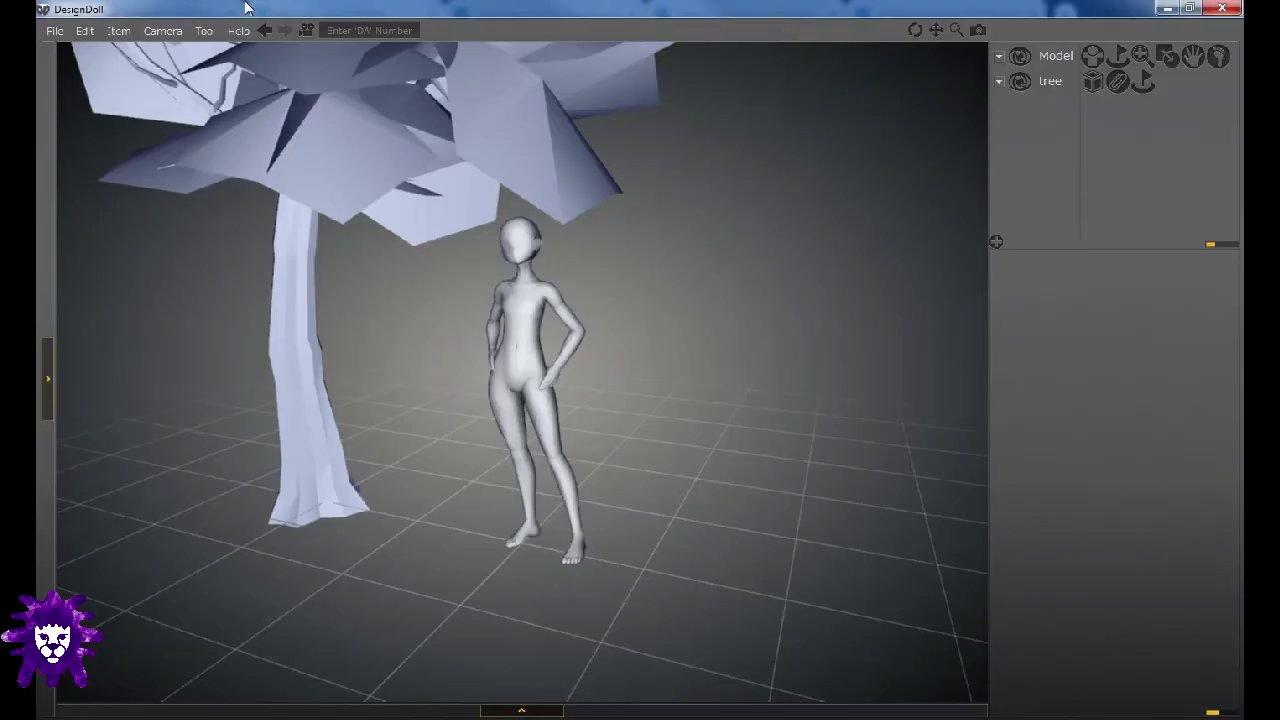
Add a new Box object named 'tree2' to the scene
click(118, 30)
mouse_move(131, 50)
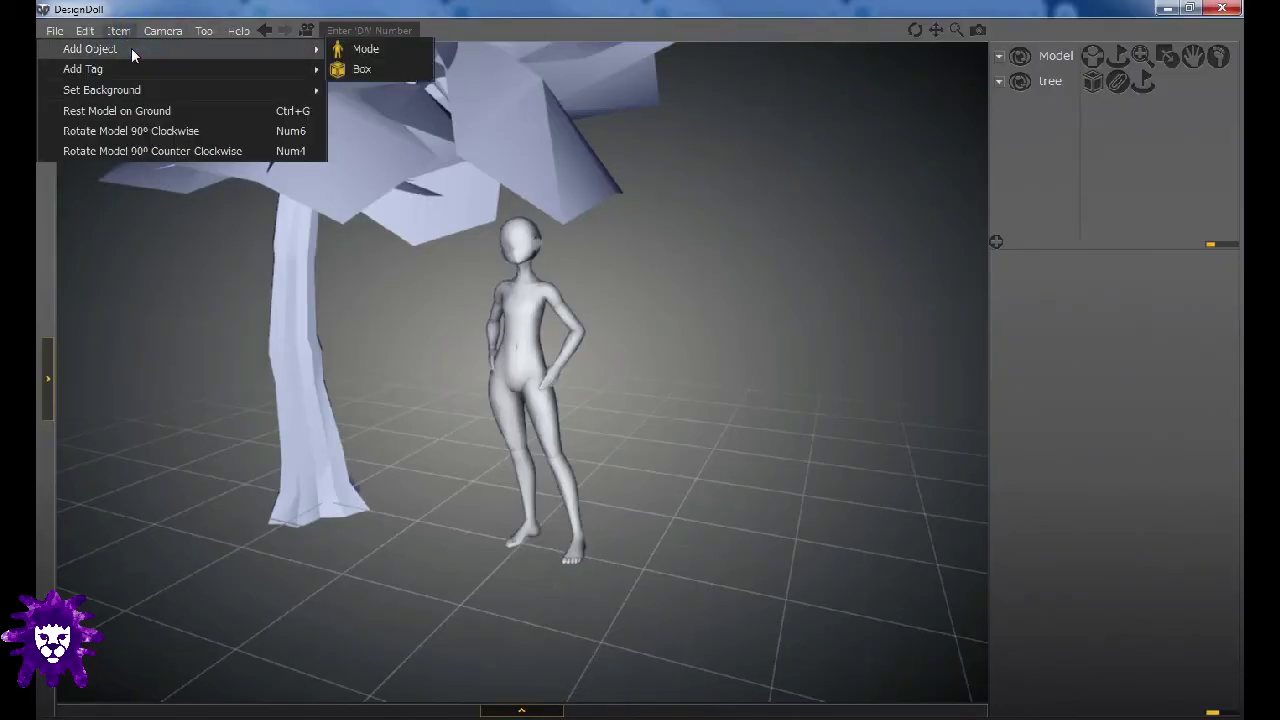
click(385, 69)
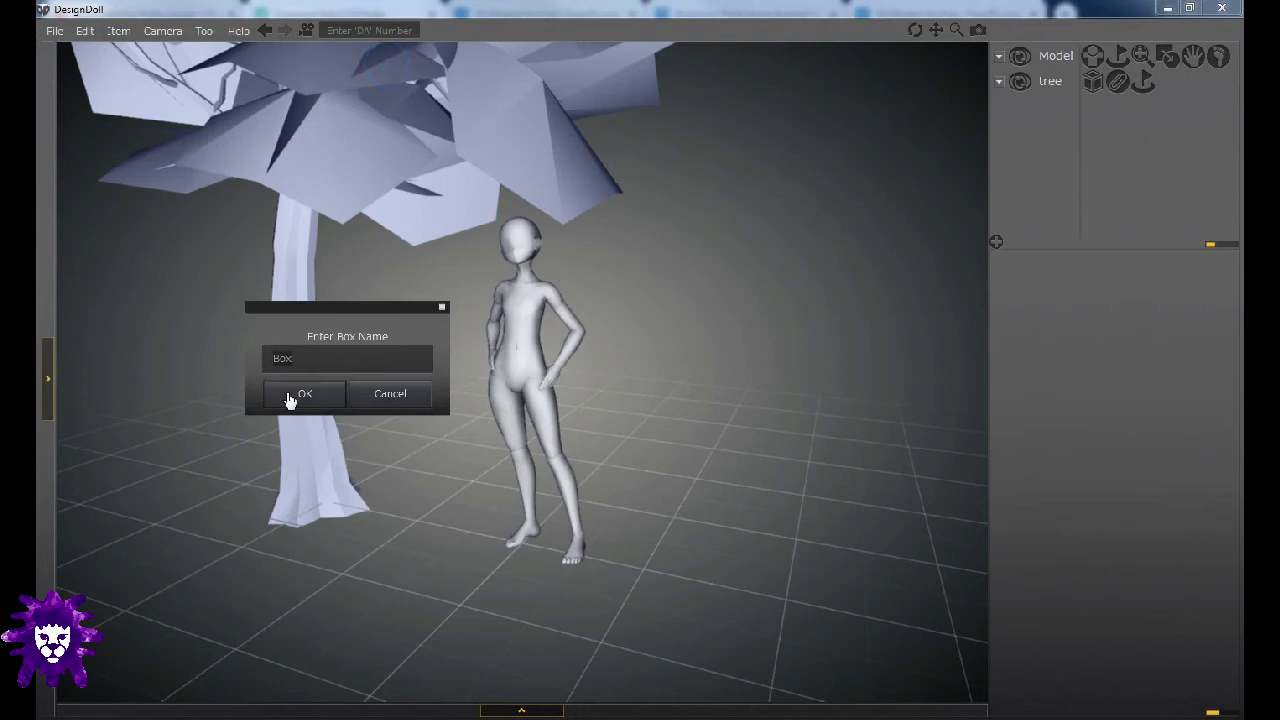
text(tree2)
click(300, 394)
Attach a SketchTag to tree2 to show its mesh settings
click(1093, 108)
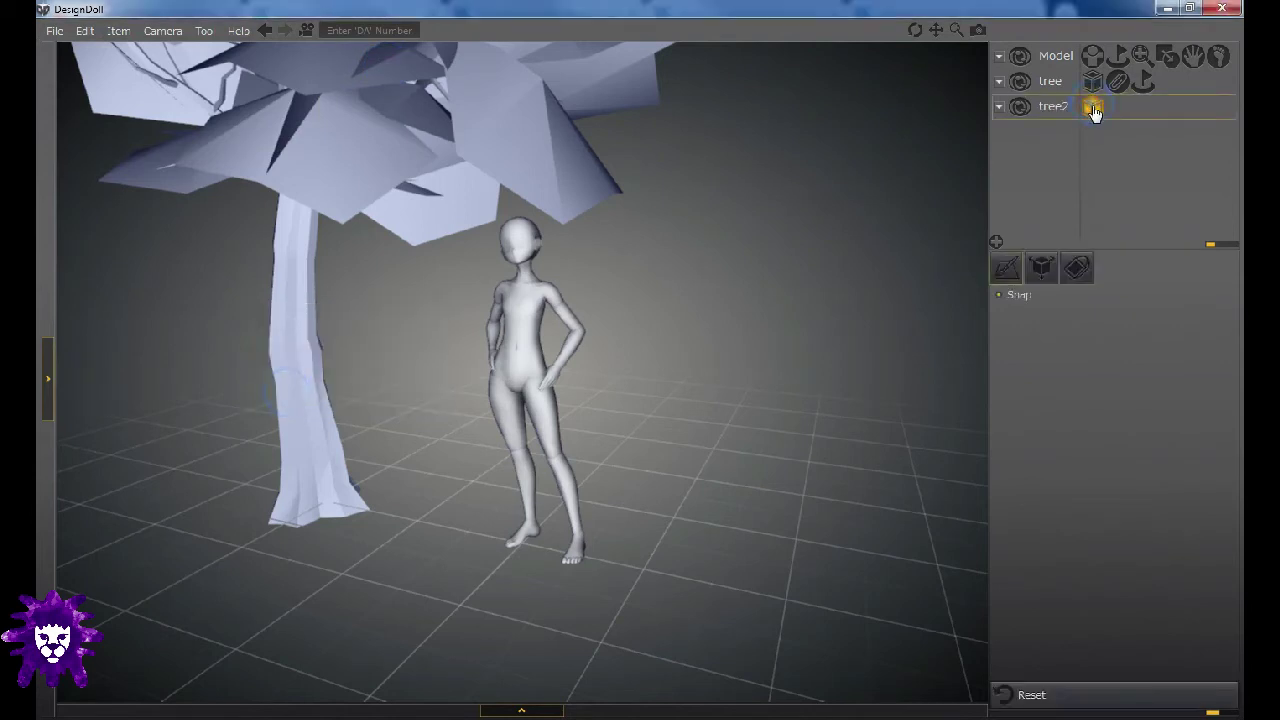
right_click(1095, 110)
mouse_move(889, 134)
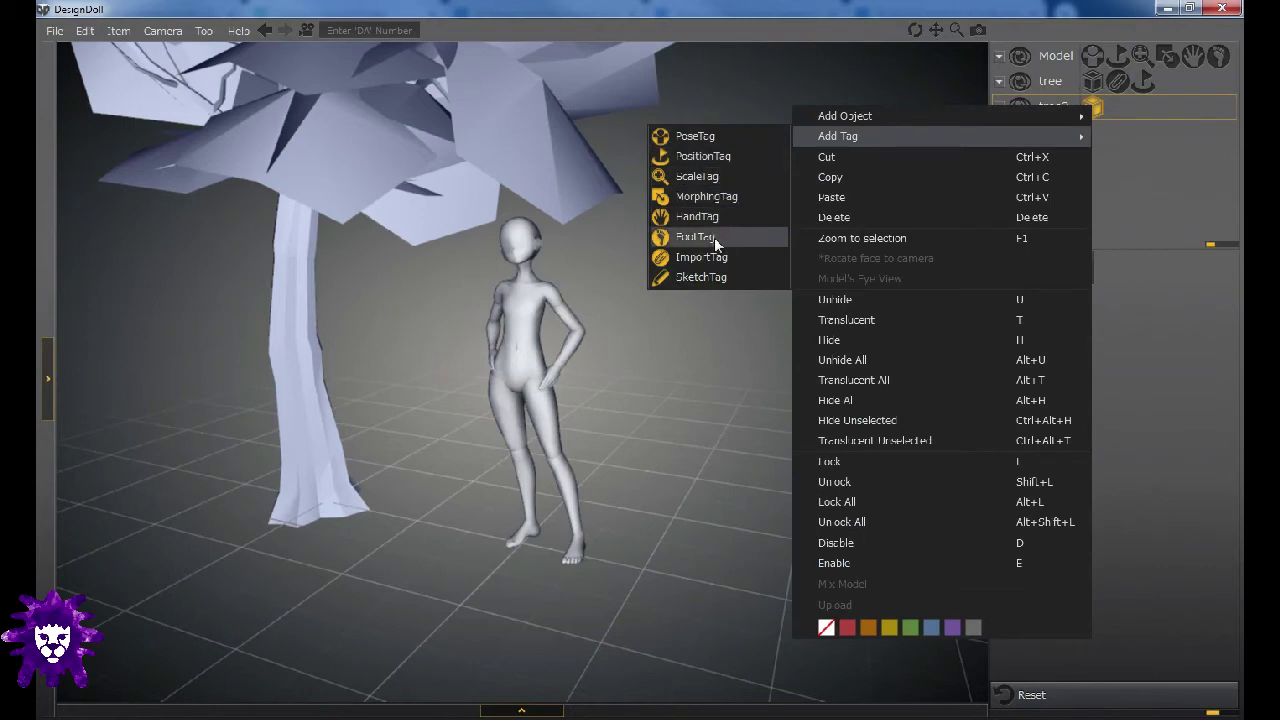
click(712, 277)
click(1118, 107)
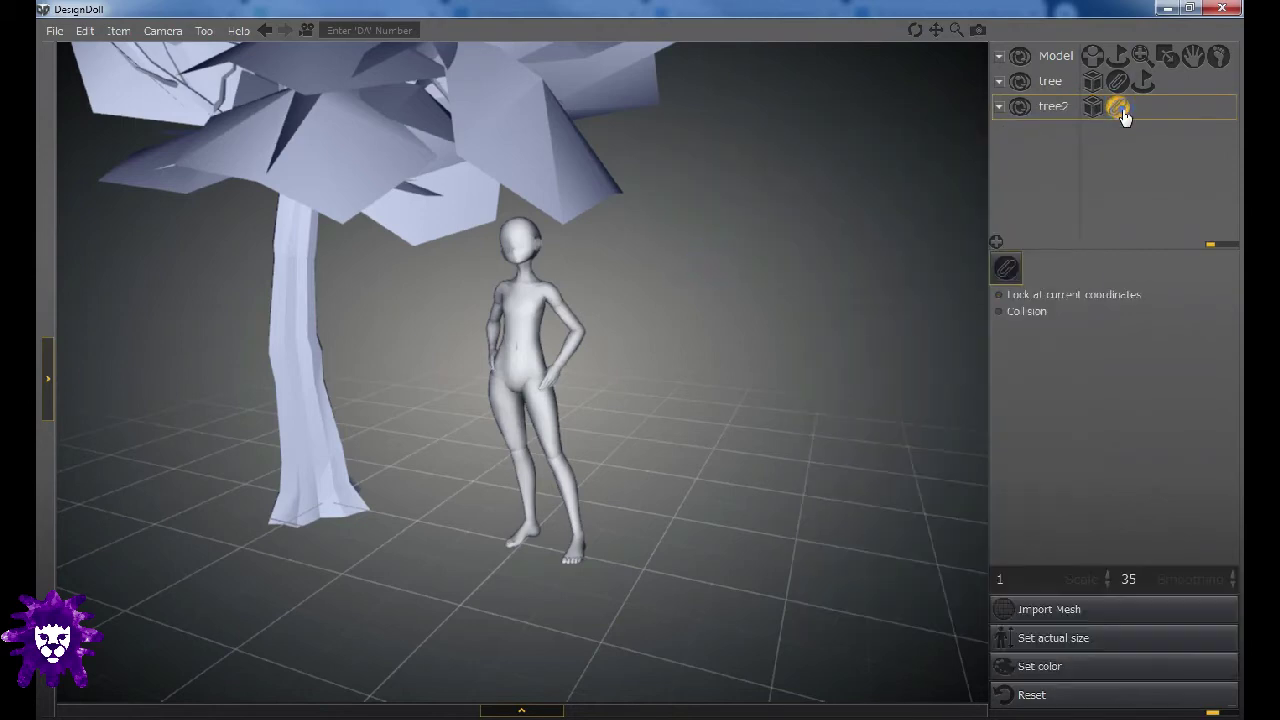
Import tree1.obj from the 3d models folder into tree2
click(1031, 609)
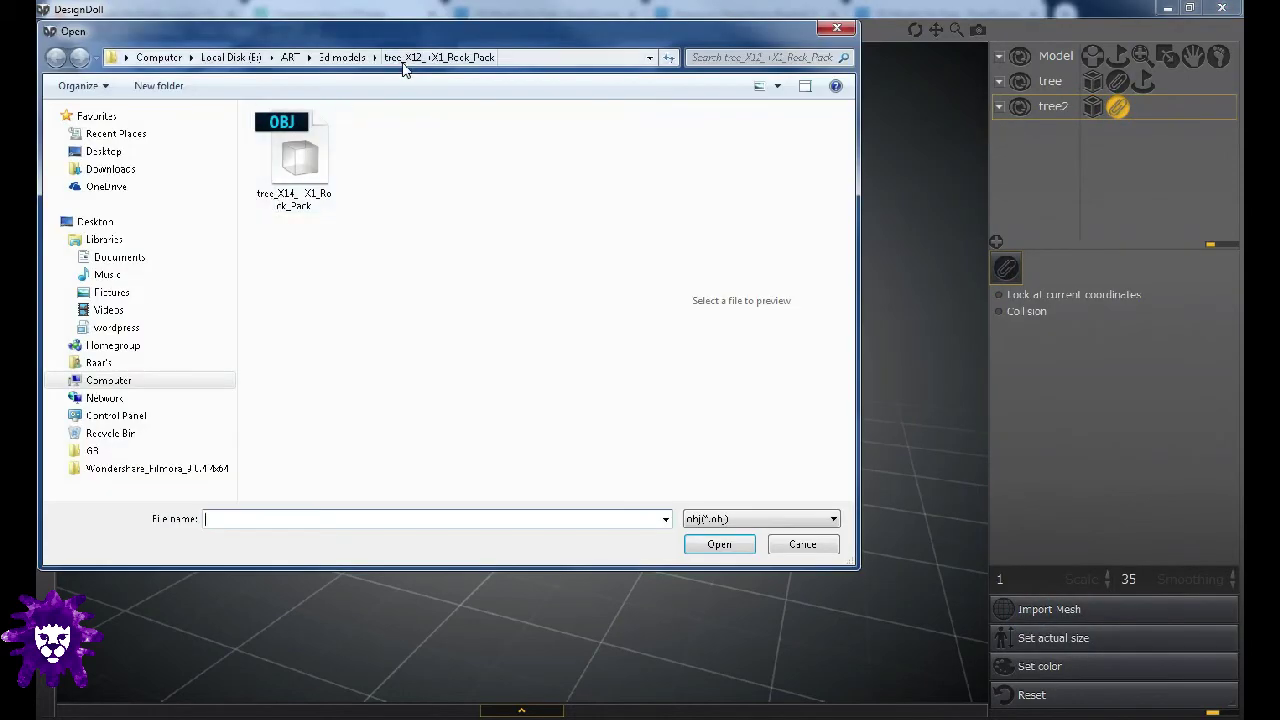
click(342, 57)
click(306, 312)
click(737, 544)
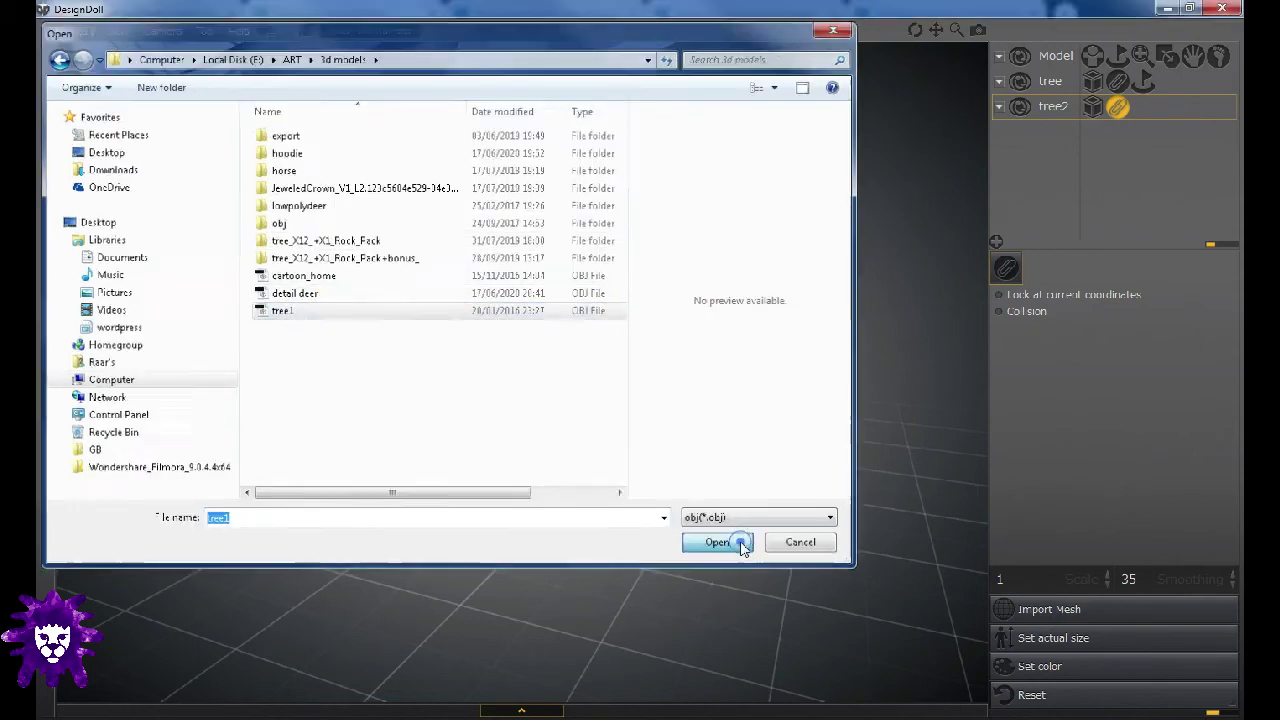
Apply the default tree size and add a PositionTag to tree2
click(688, 373)
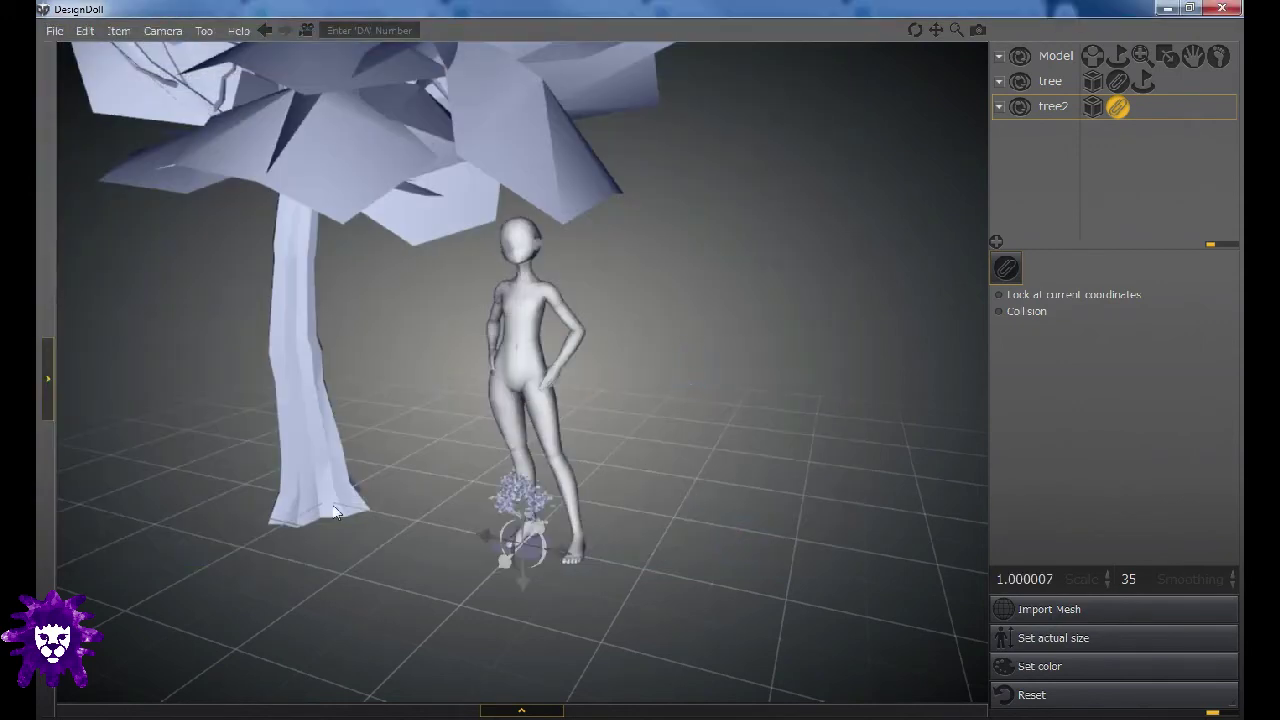
right_click(1112, 114)
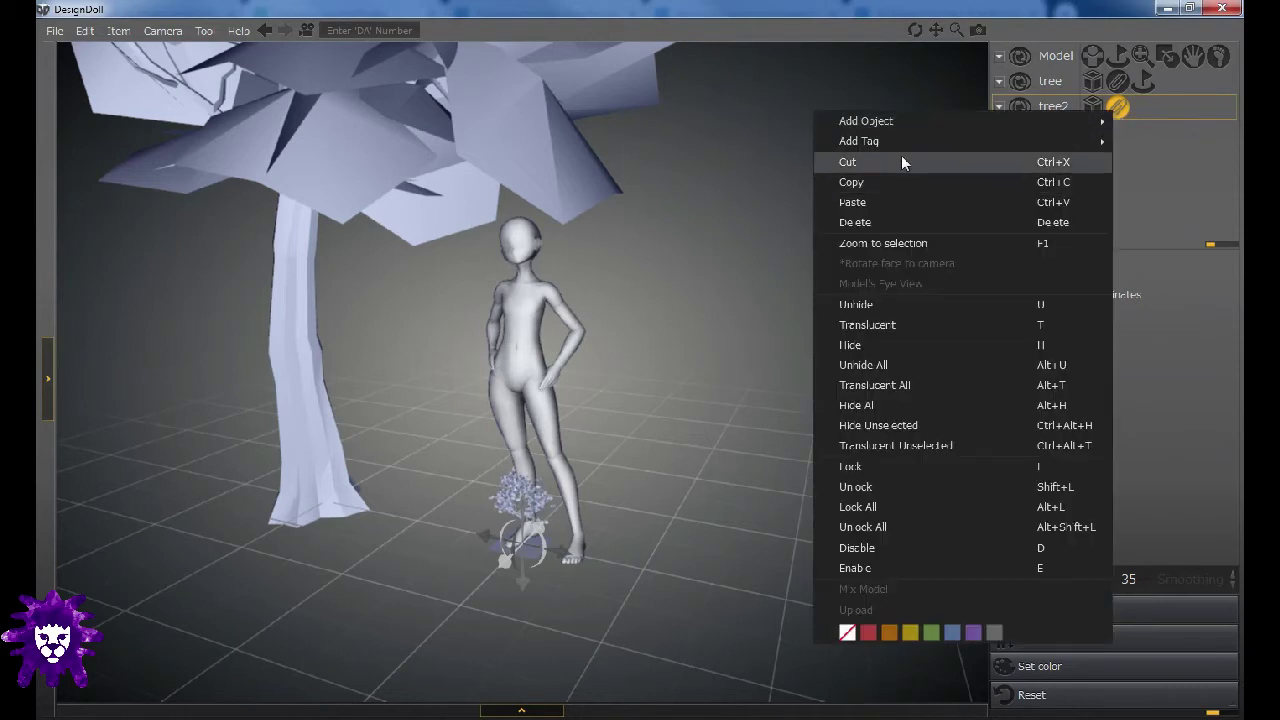
mouse_move(902, 150)
click(716, 164)
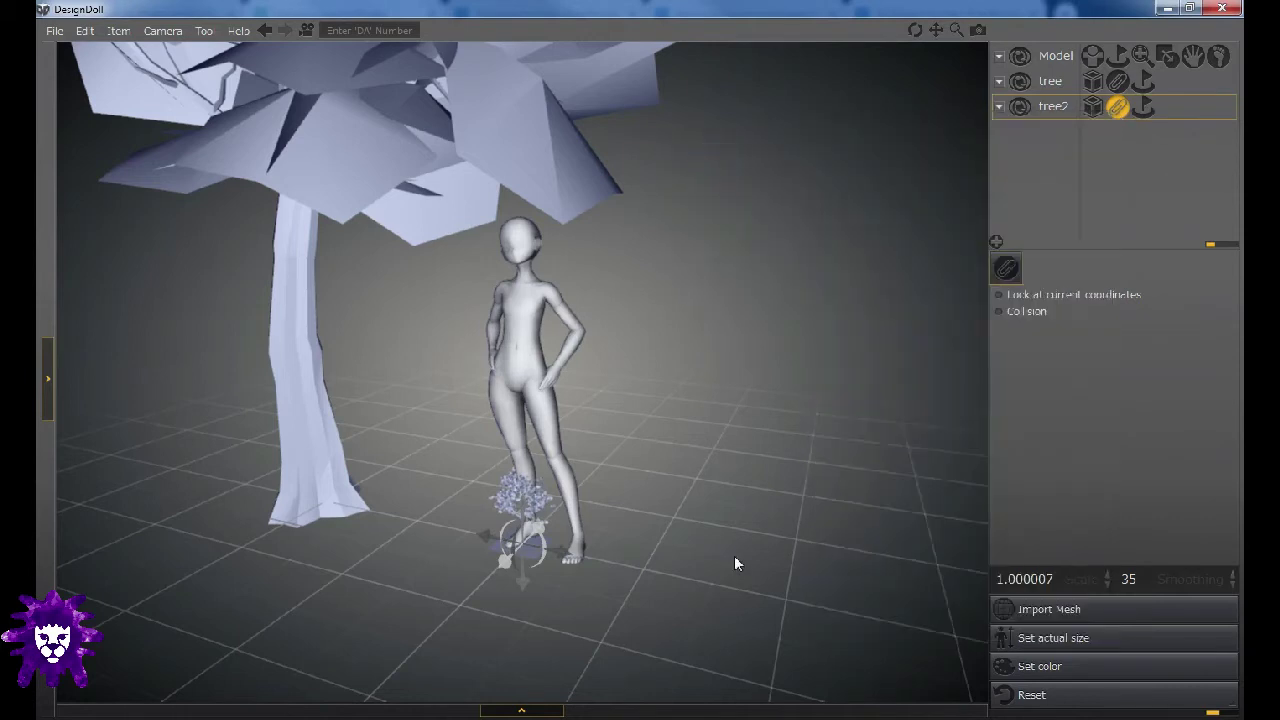
click(1143, 106)
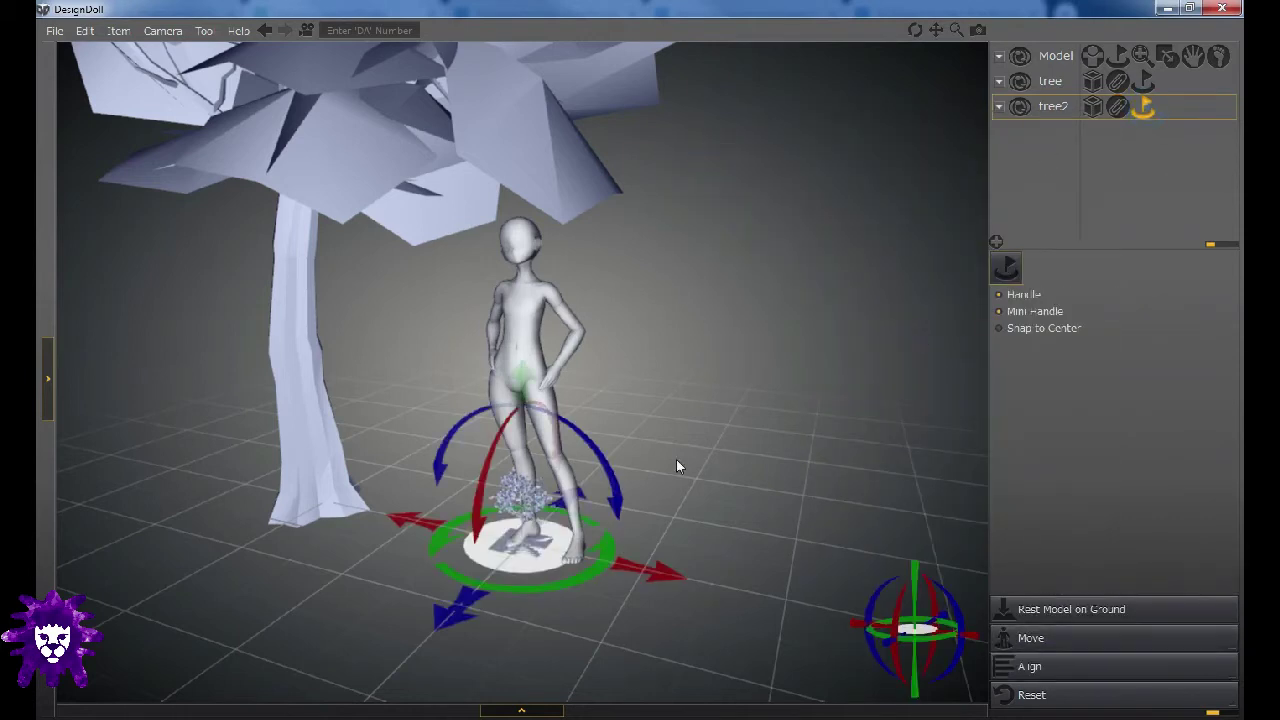
Enlarge the tree2 mesh scale to about 14.39
click(1120, 106)
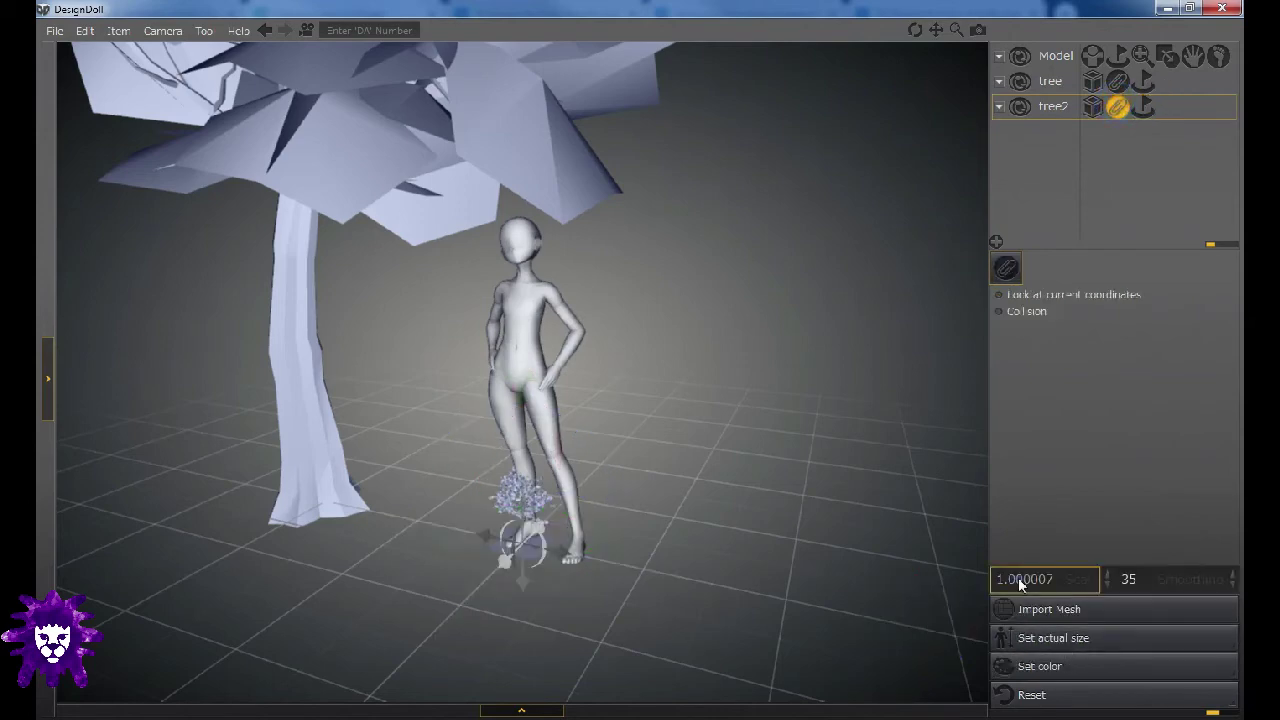
drag(1089, 581, 1031, 464)
drag(1046, 577, 1034, 313)
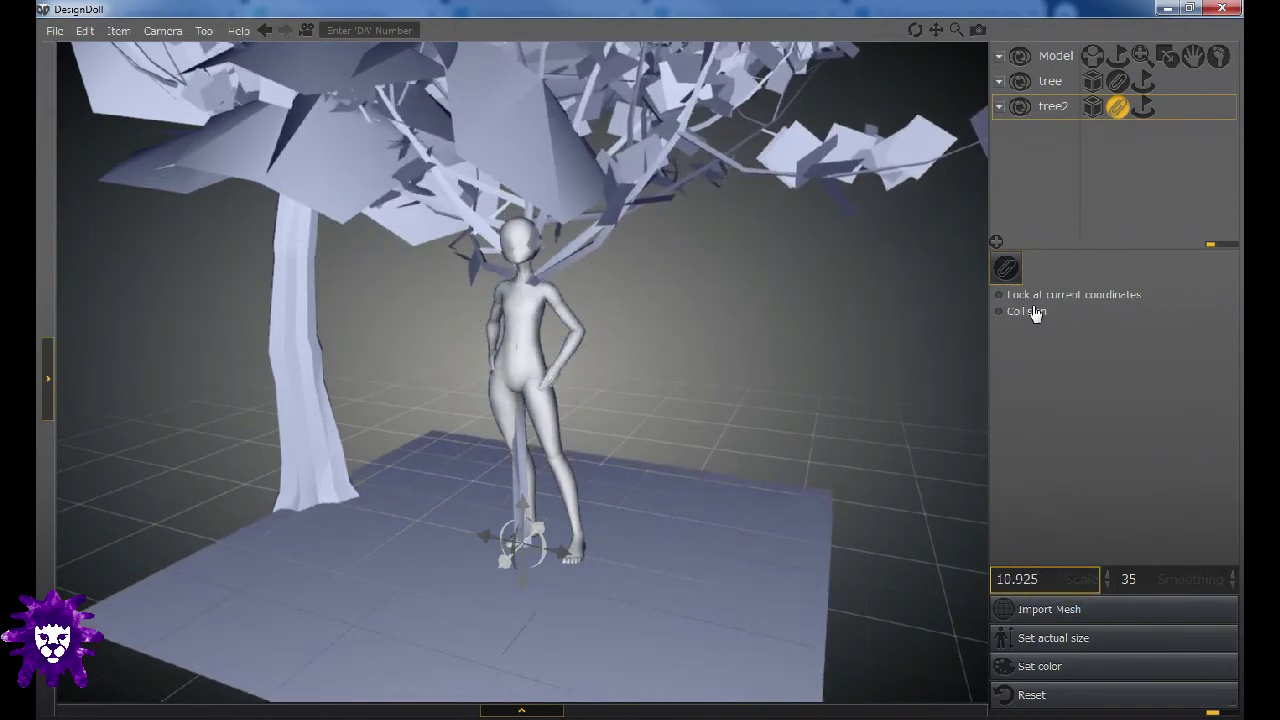
drag(1041, 579, 1000, 14)
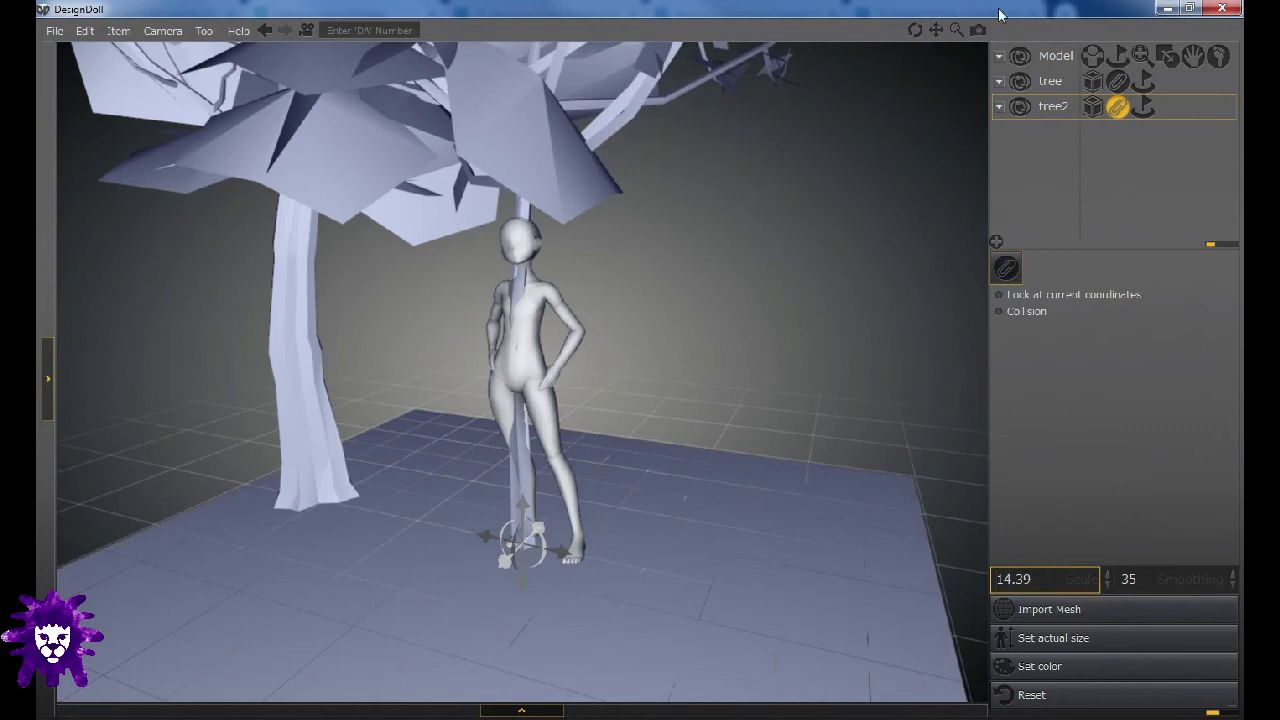
Drag tree2 to the right so it stands beside the figure
click(1143, 106)
click(472, 598)
drag(472, 598, 985, 540)
mouse_move(771, 435)
right_down()
mouse_move(699, 426)
mouse_move(754, 394)
mouse_move(738, 395)
mouse_move(607, 484)
mouse_move(450, 477)
mouse_move(317, 425)
mouse_move(590, 430)
mouse_move(780, 460)
mouse_move(720, 537)
mouse_move(846, 534)
mouse_move(963, 491)
mouse_move(840, 506)
mouse_move(733, 555)
mouse_move(657, 560)
mouse_move(628, 529)
mouse_move(734, 507)
mouse_move(940, 540)
right_up()
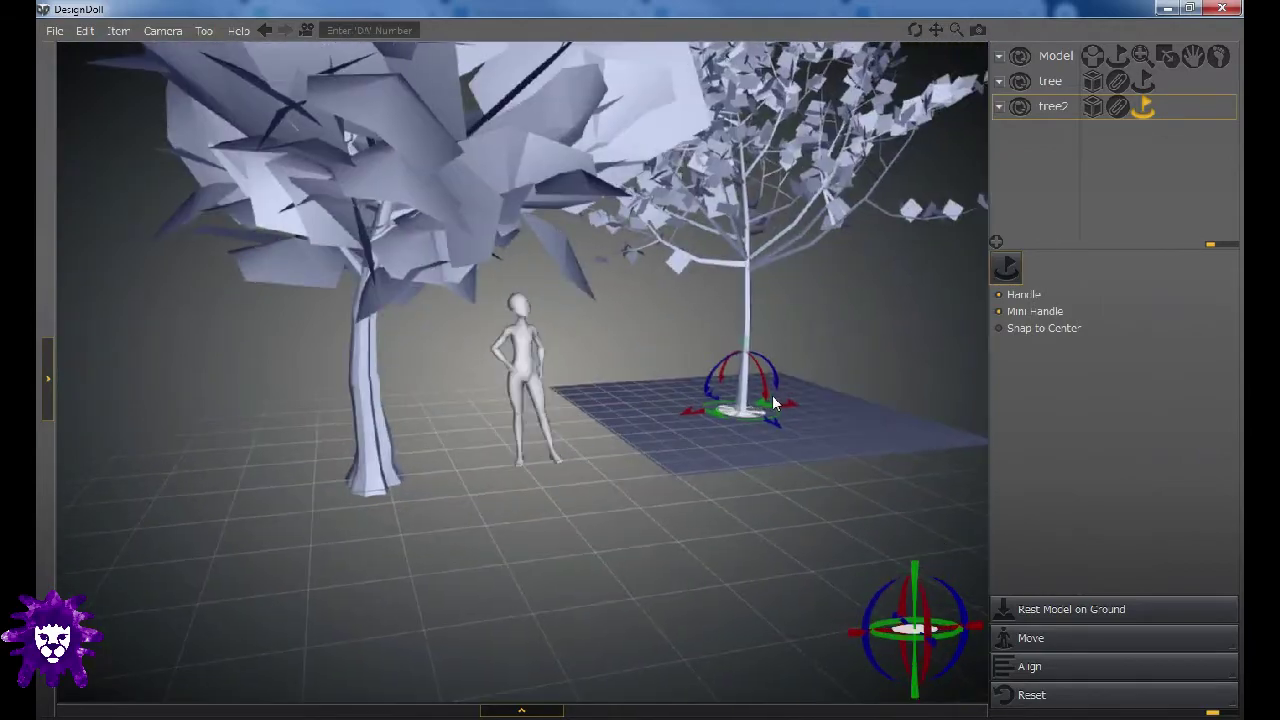
Slide tree2 left to stand just behind the doll's left side, near the first tree
mouse_move(790, 409)
right_down()
mouse_move(663, 425)
mouse_move(745, 430)
mouse_move(658, 456)
mouse_move(795, 480)
right_up()
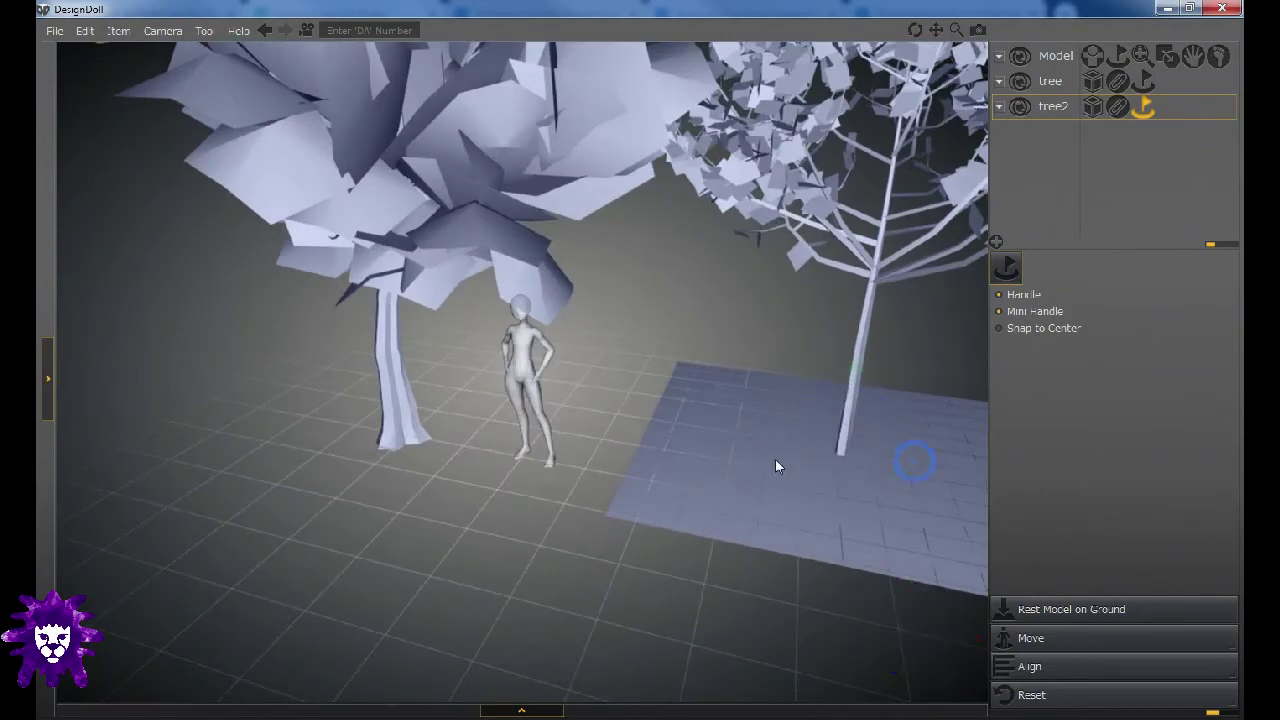
drag(927, 464, 505, 437)
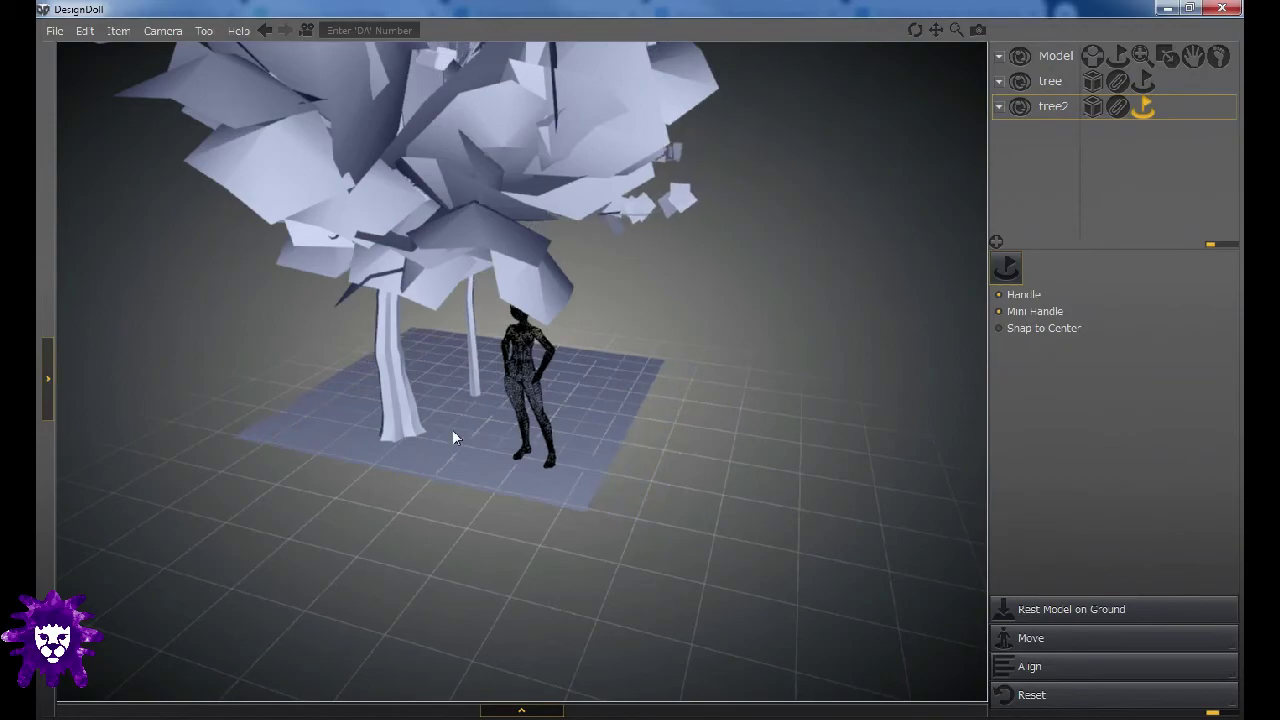
right_drag(452, 429, 556, 448)
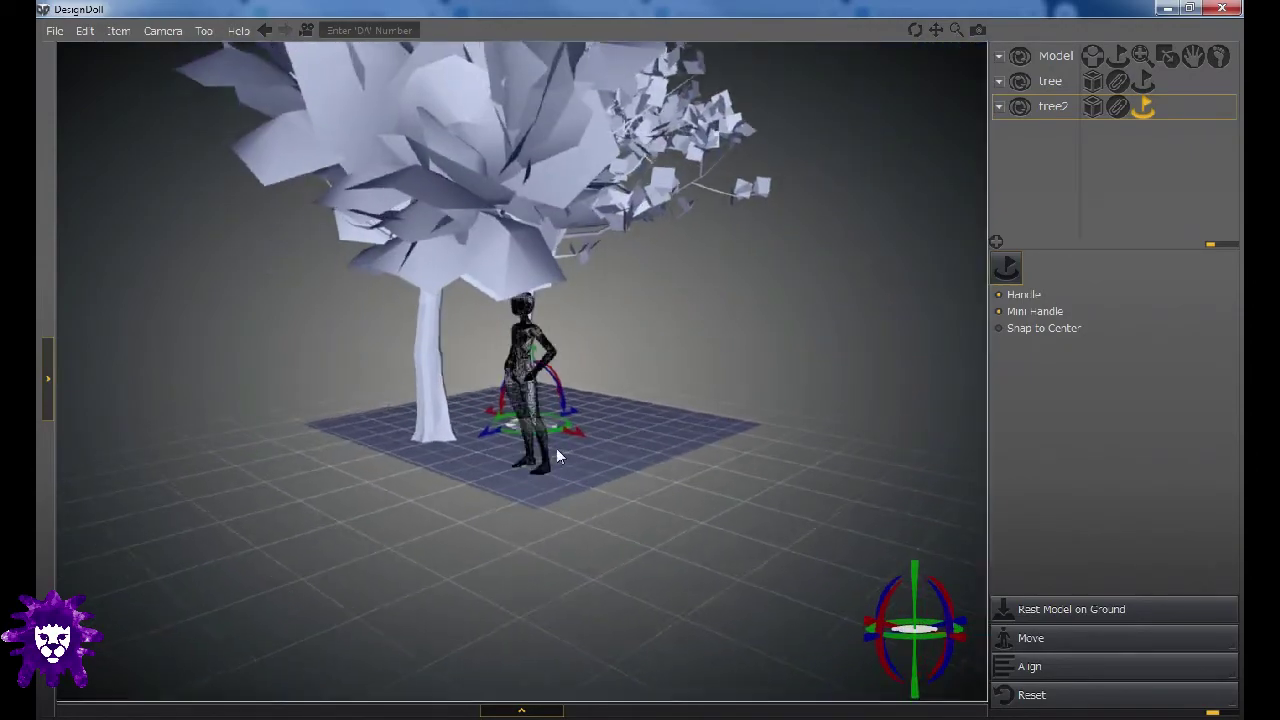
scroll(558, 448, up, 5)
scroll(562, 448, up, 6)
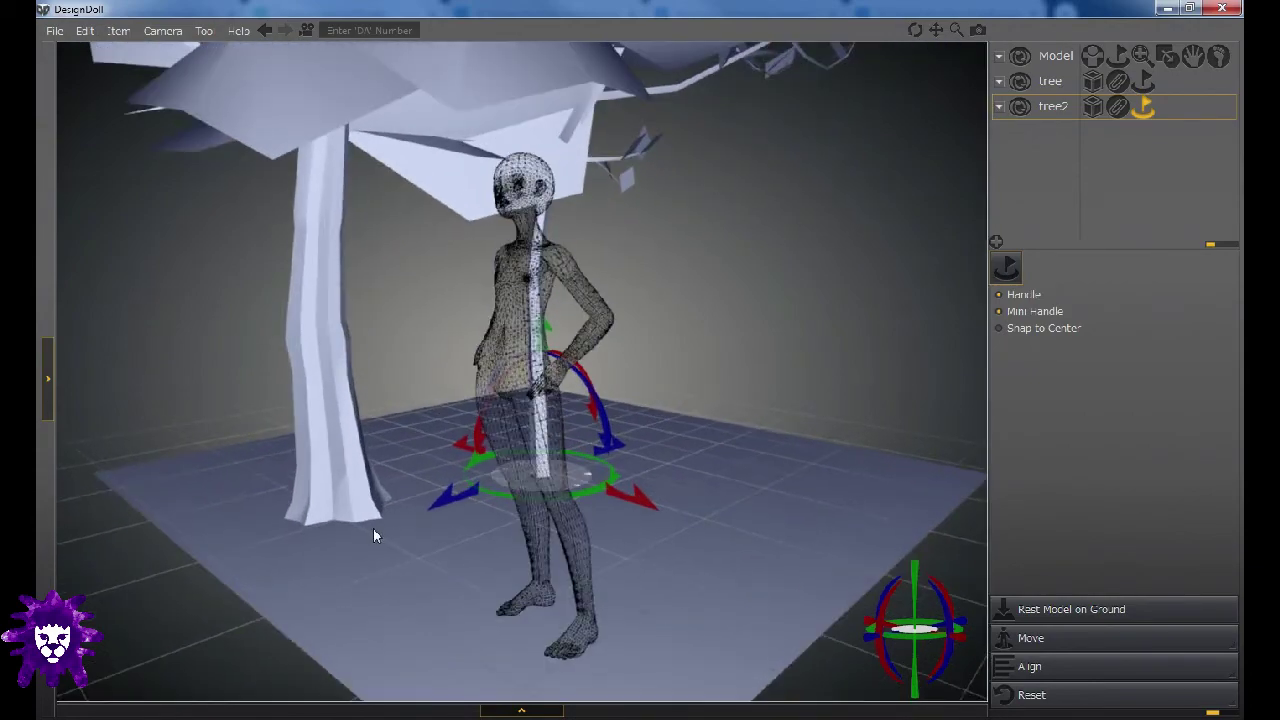
right_drag(371, 528, 535, 500)
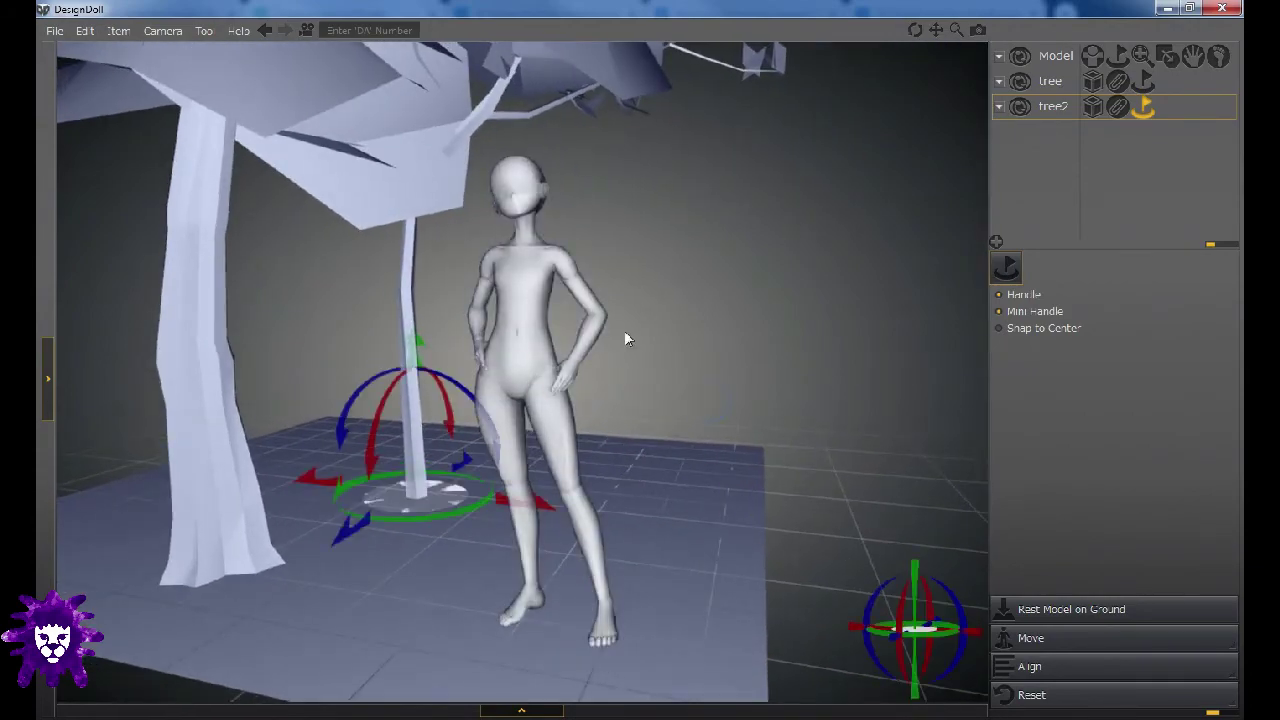
right_drag(623, 340, 774, 320)
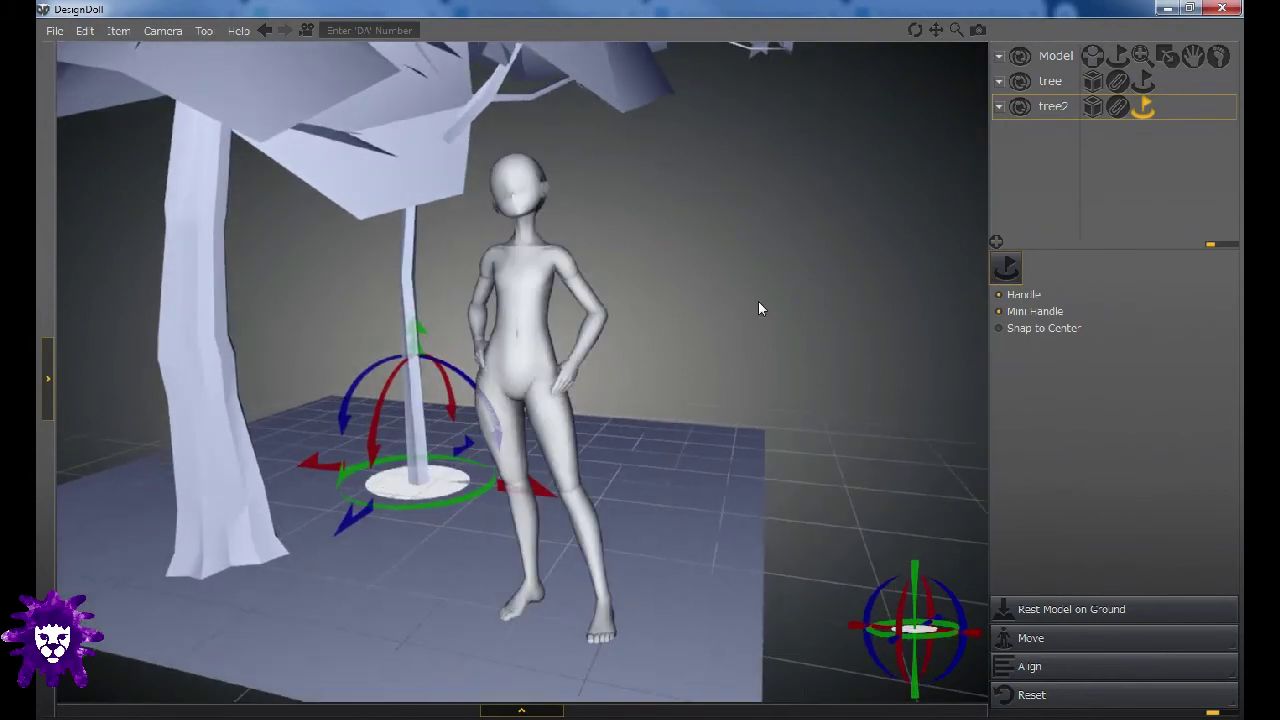